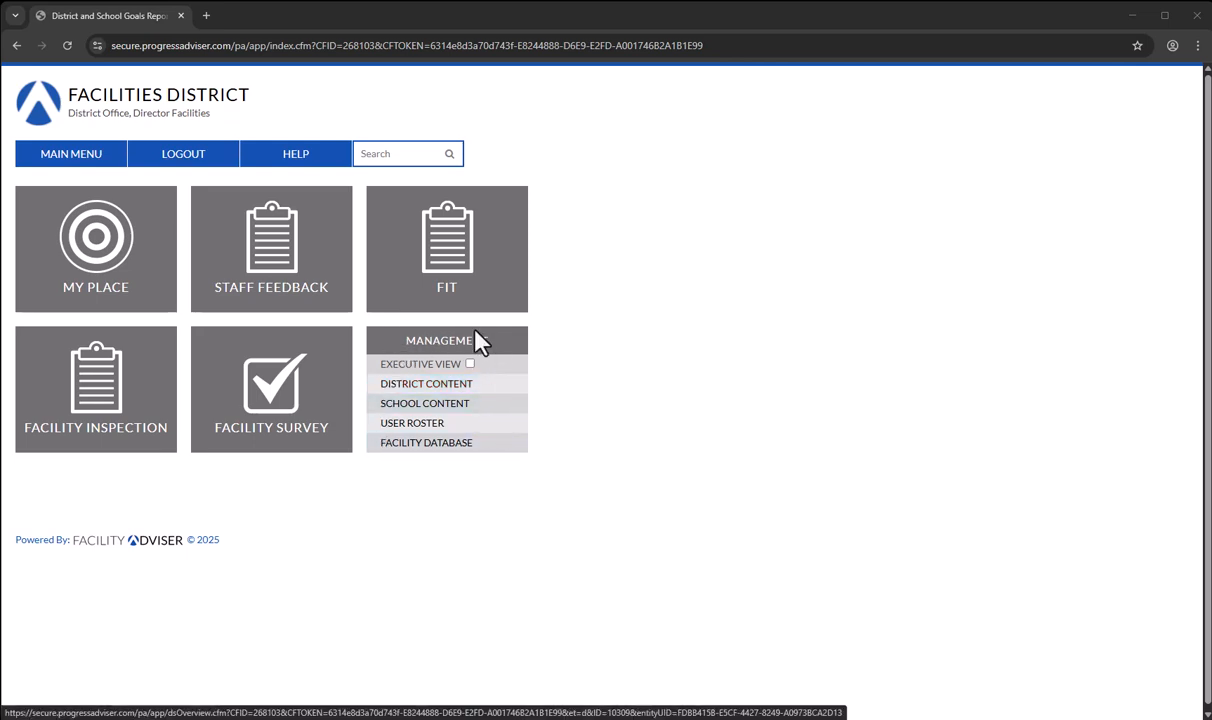
- Open the District Facility Goals list from the district content overview
{"action": "left_click", "coordinate": [488, 384]}
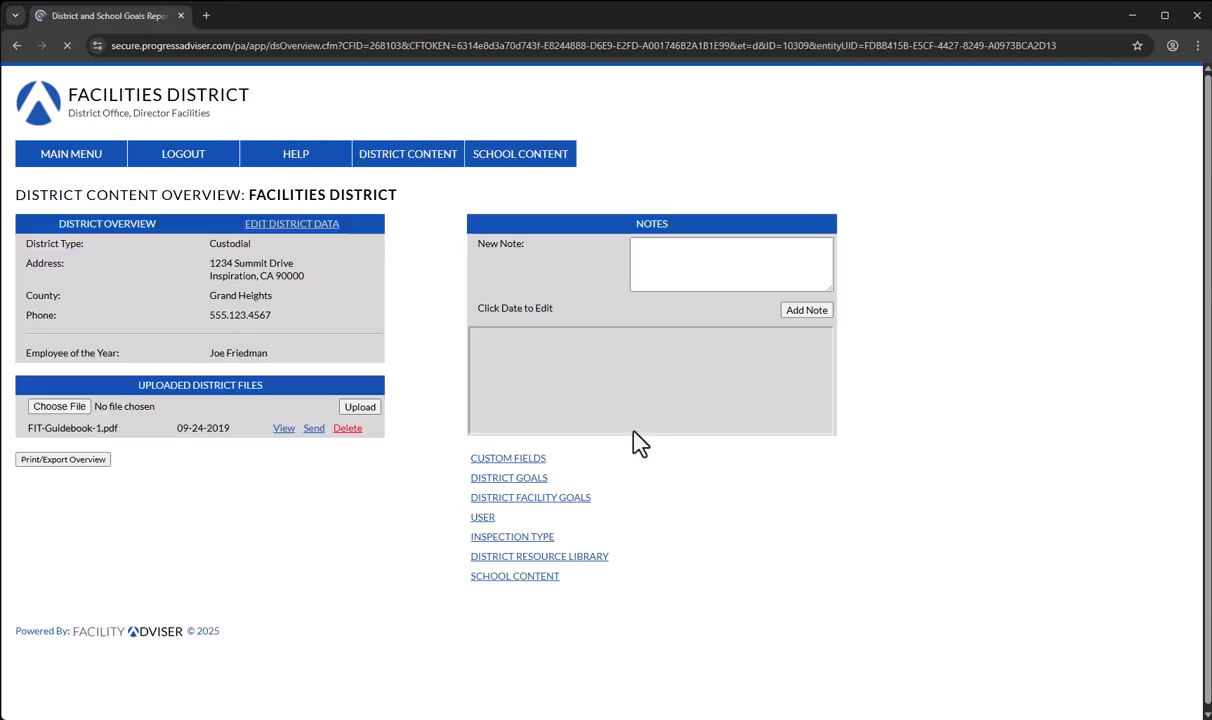
{"action": "left_click", "coordinate": [514, 502]}
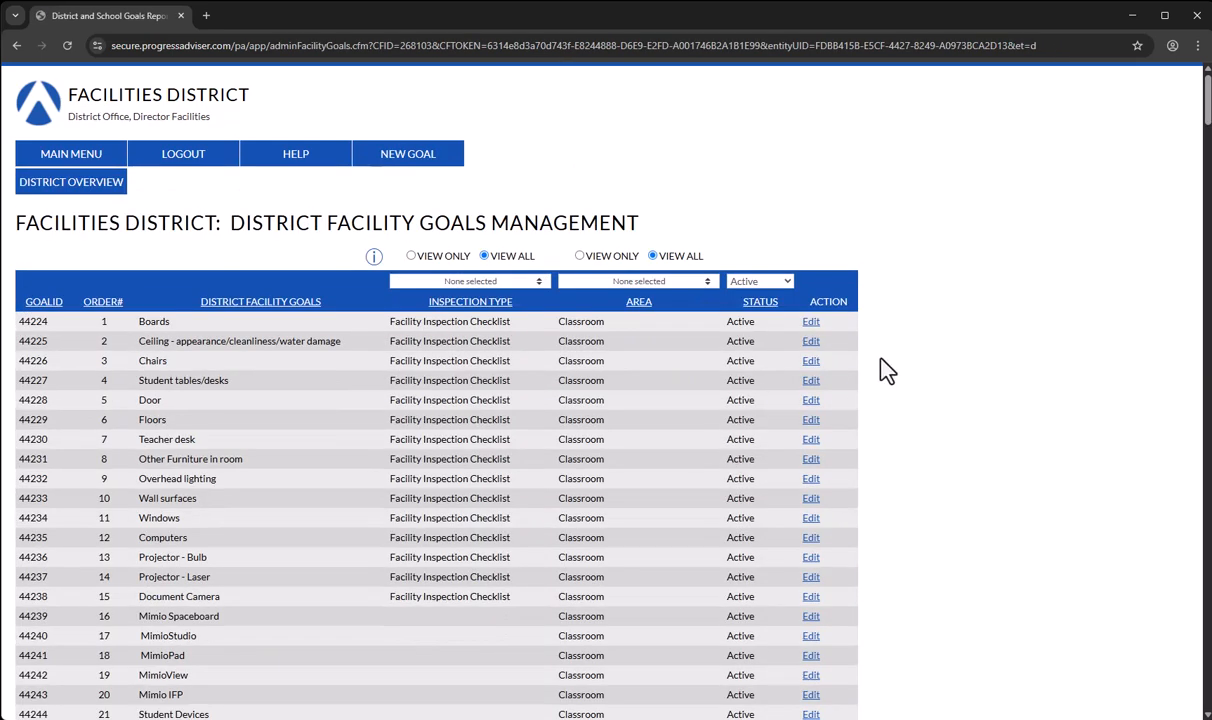
{"action": "scroll", "coordinate": [866, 338], "scroll_direction": "down", "scroll_amount": 4}
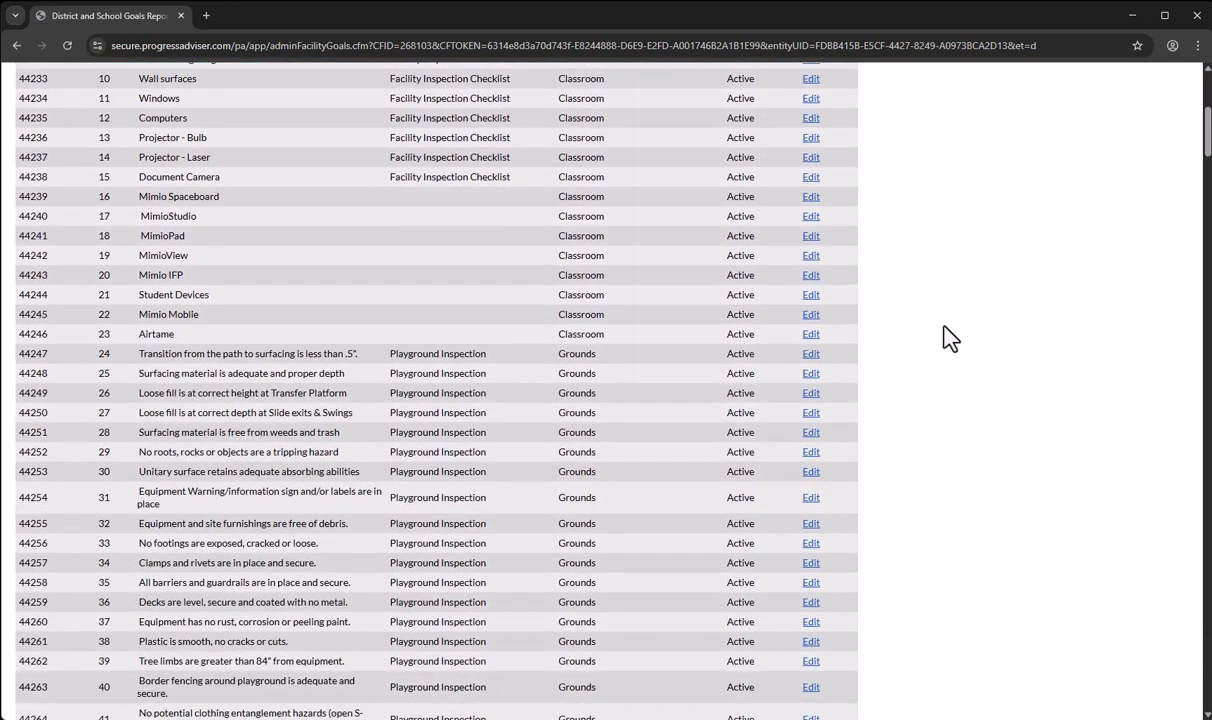
{"action": "scroll", "coordinate": [946, 338], "scroll_direction": "up", "scroll_amount": 5}
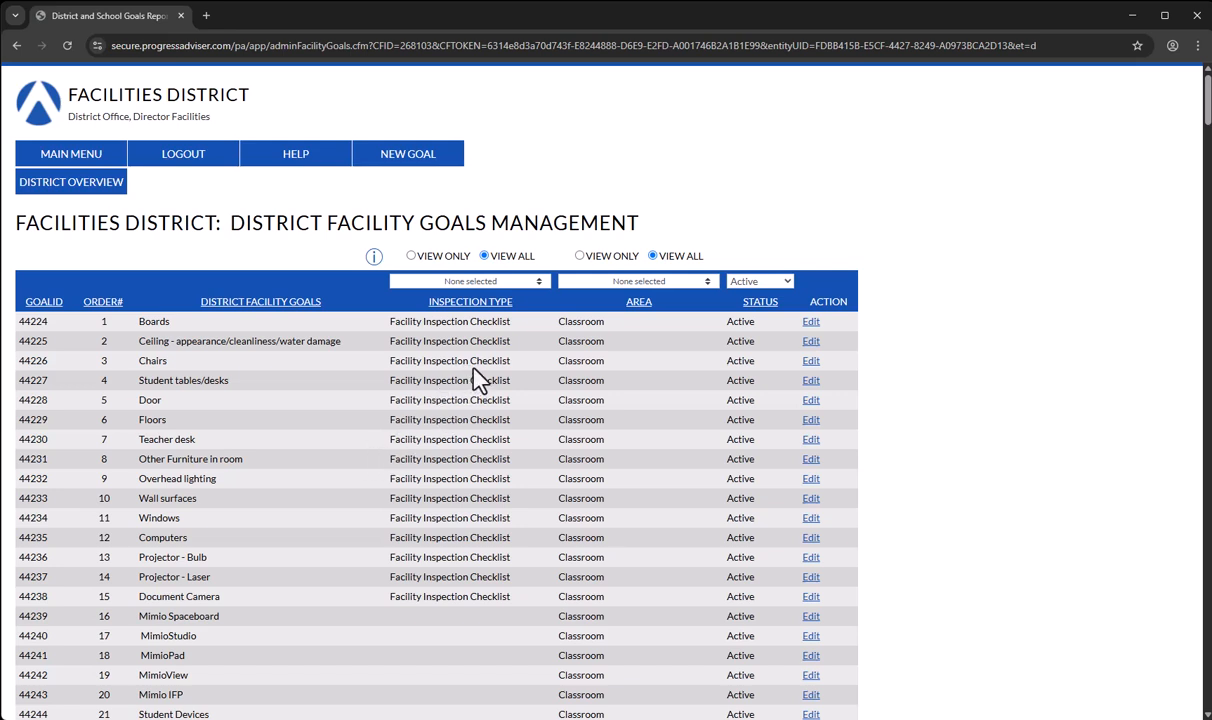
- Examine the goals list with its inspection types and areas, and the options of the Inspection Type filter
{"action": "scroll", "coordinate": [455, 386], "scroll_direction": "down", "scroll_amount": 2}
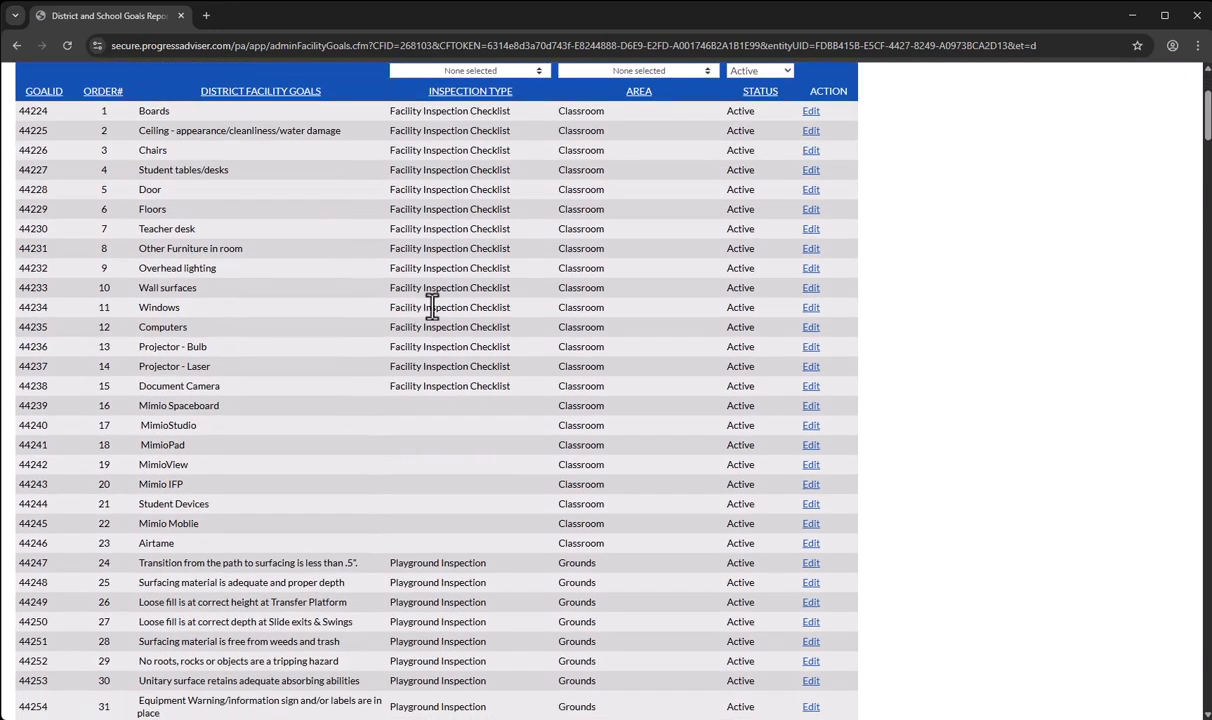
{"action": "scroll", "coordinate": [330, 335], "scroll_direction": "down", "scroll_amount": 3}
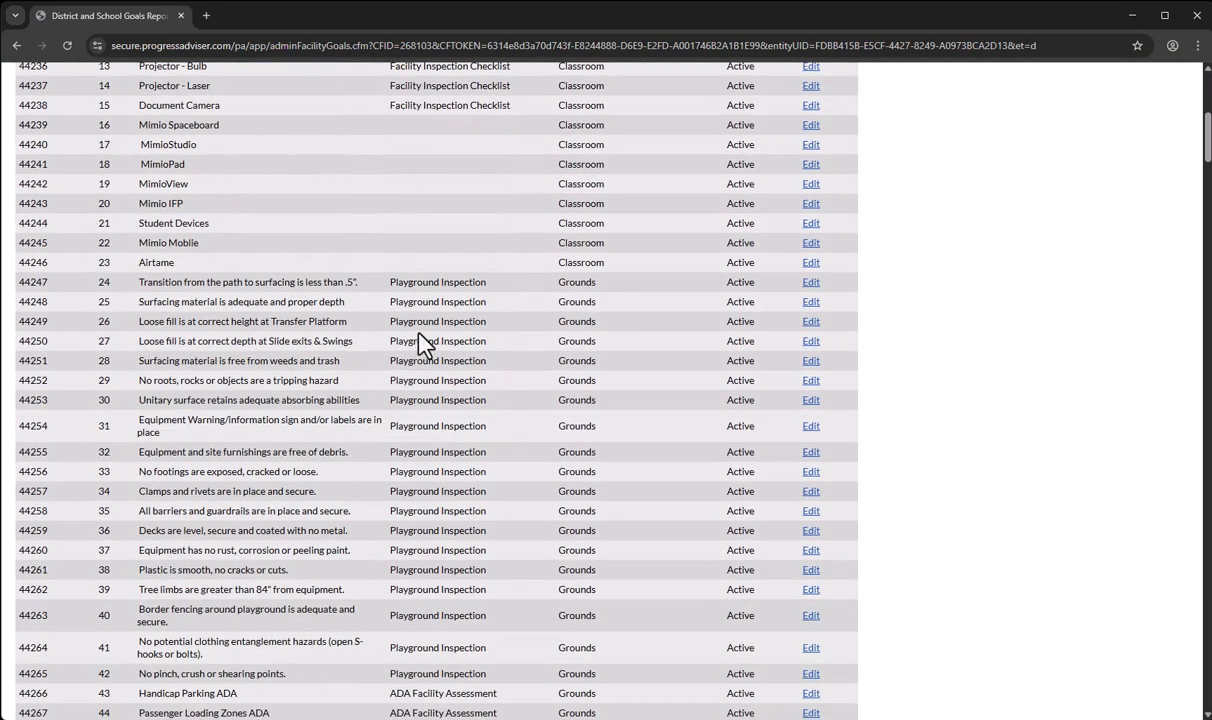
{"action": "scroll", "coordinate": [446, 392], "scroll_direction": "up", "scroll_amount": 2}
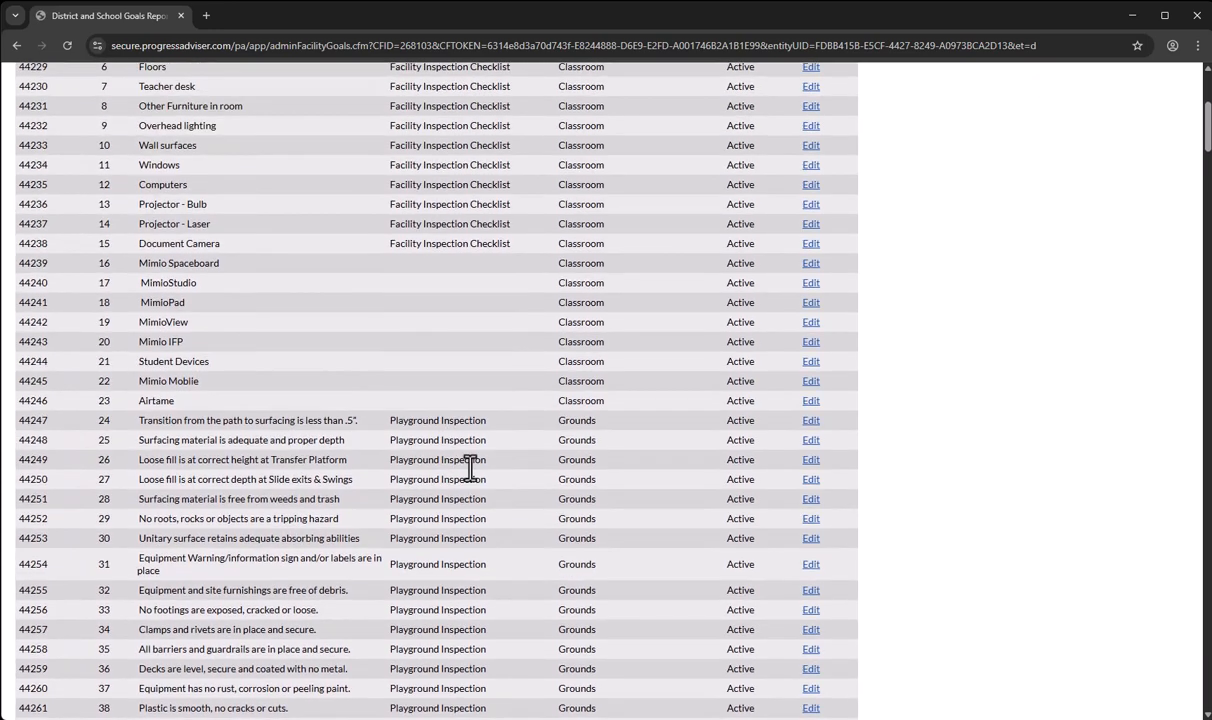
{"action": "scroll", "coordinate": [469, 467], "scroll_direction": "up", "scroll_amount": 2}
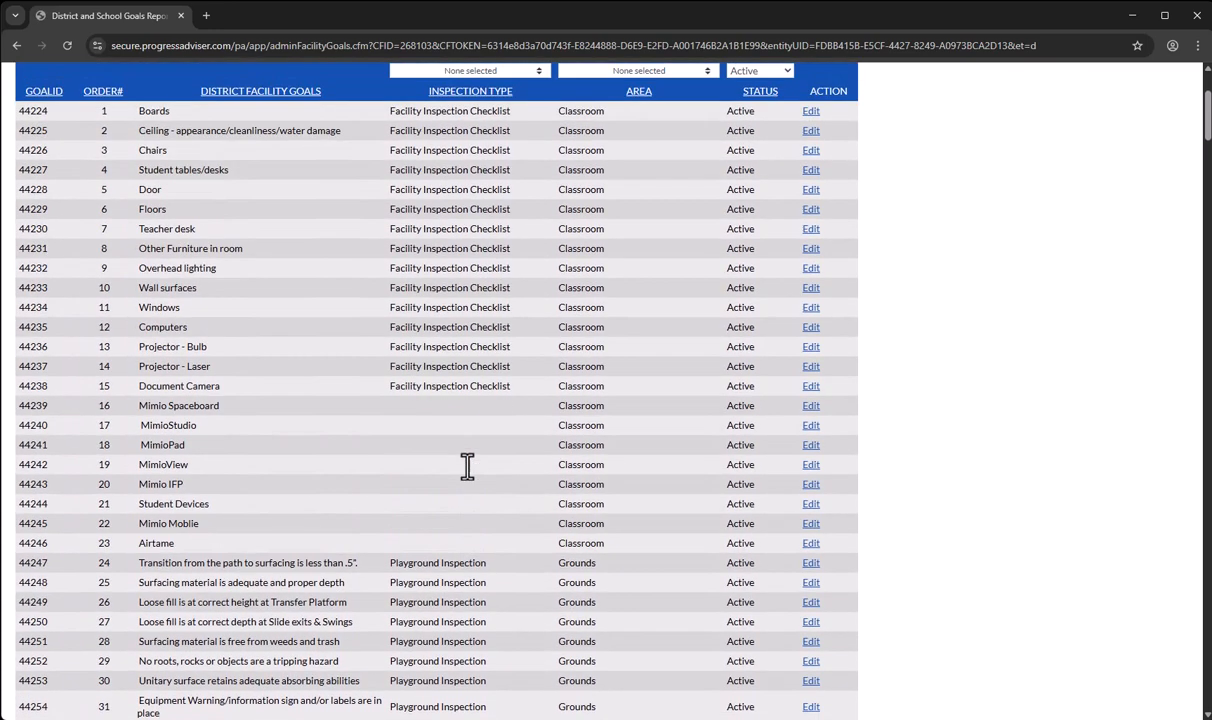
{"action": "scroll", "coordinate": [458, 520], "scroll_direction": "up", "scroll_amount": 2}
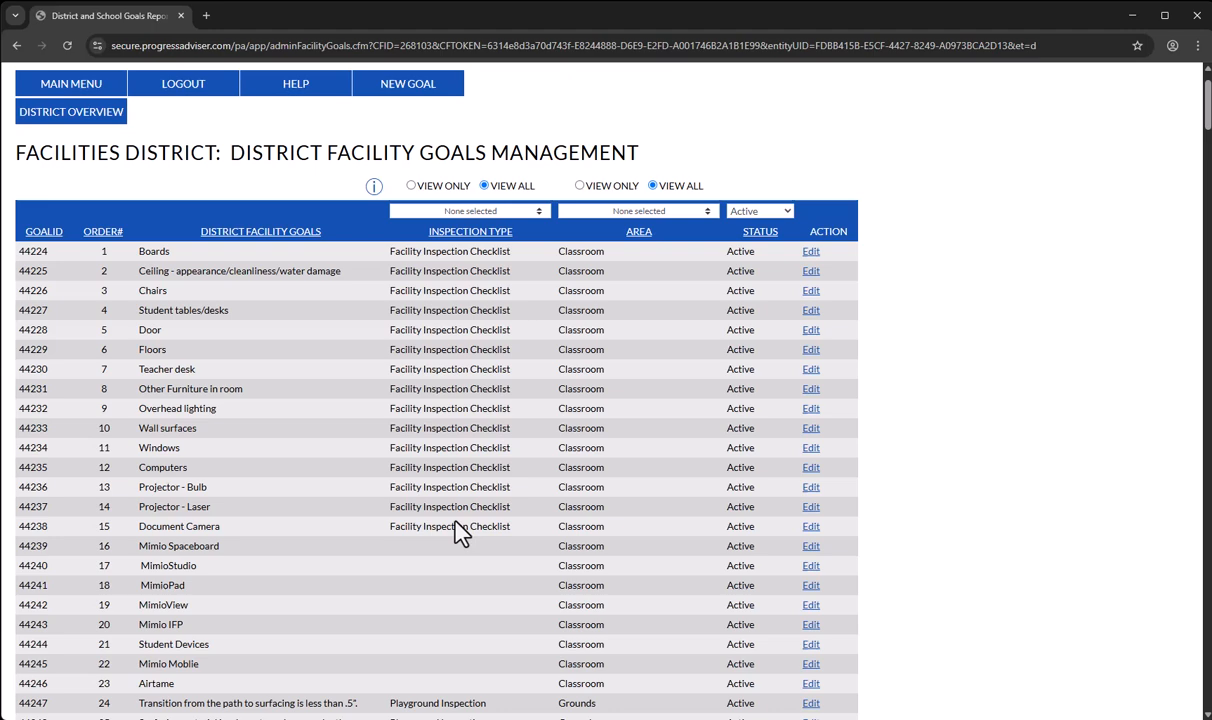
{"action": "left_click", "coordinate": [528, 214]}
{"action": "scroll", "coordinate": [483, 268], "scroll_direction": "down", "scroll_amount": 6}
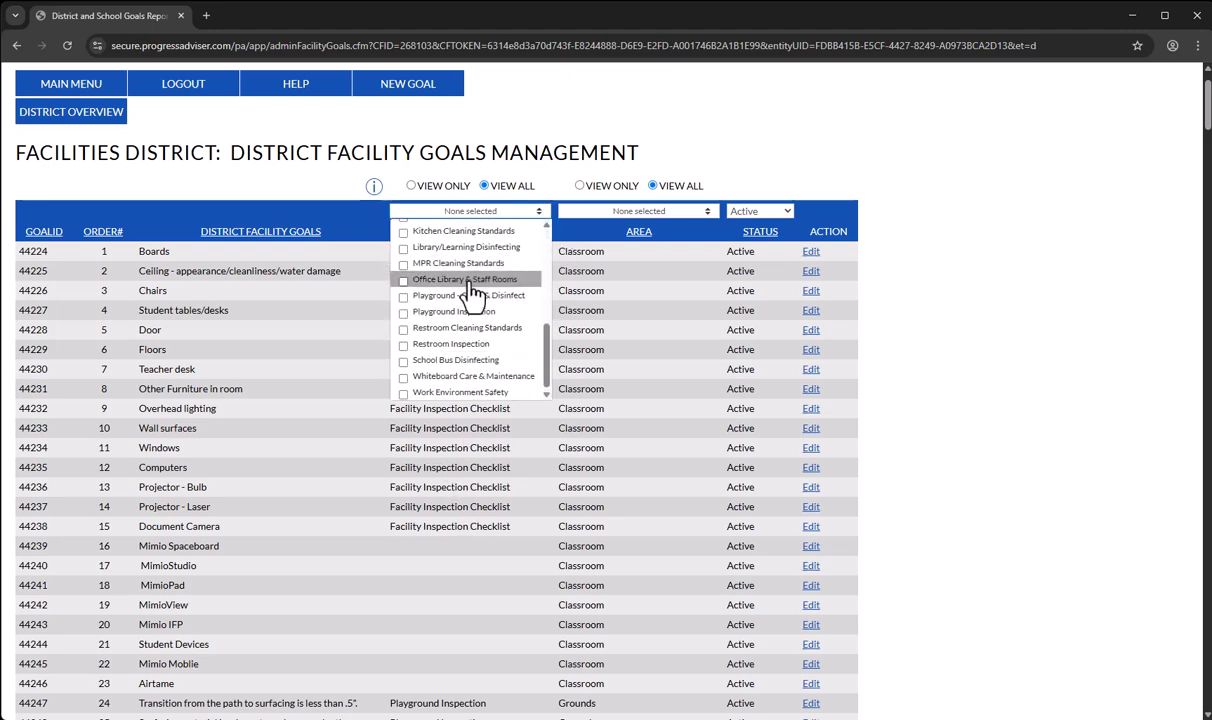
{"action": "scroll", "coordinate": [468, 292], "scroll_direction": "up", "scroll_amount": 2}
{"action": "scroll", "coordinate": [456, 356], "scroll_direction": "up", "scroll_amount": 3}
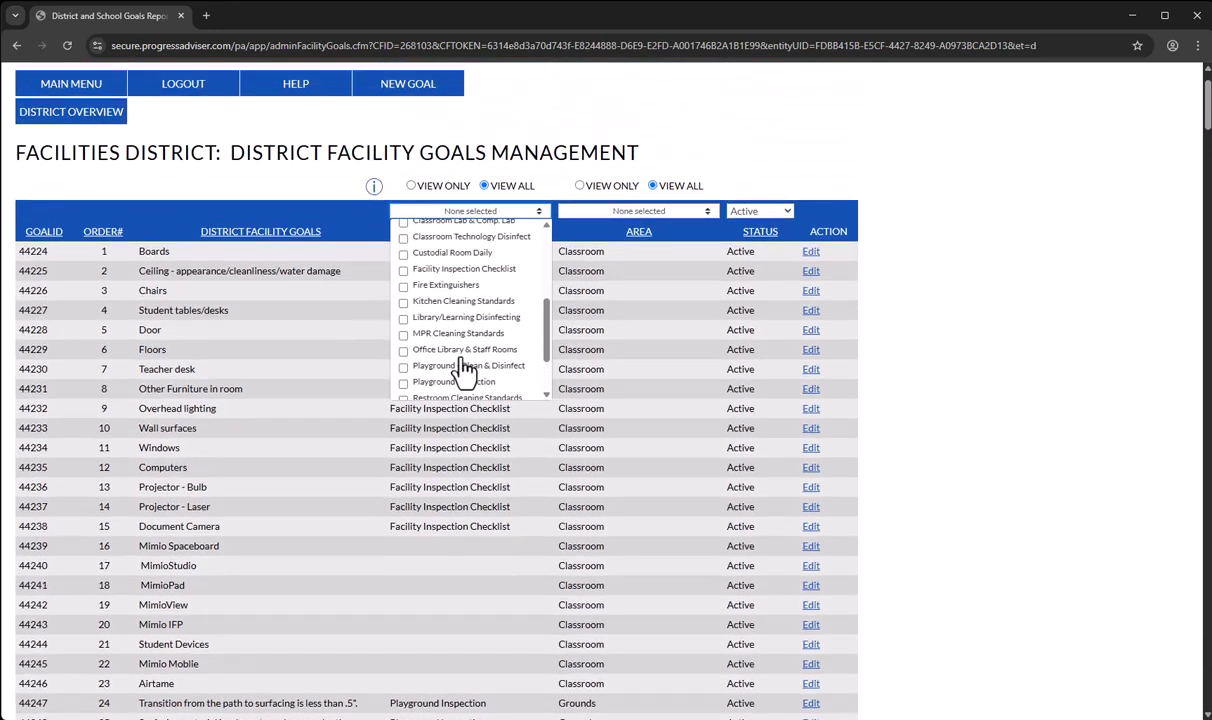
{"action": "left_click", "coordinate": [360, 306]}
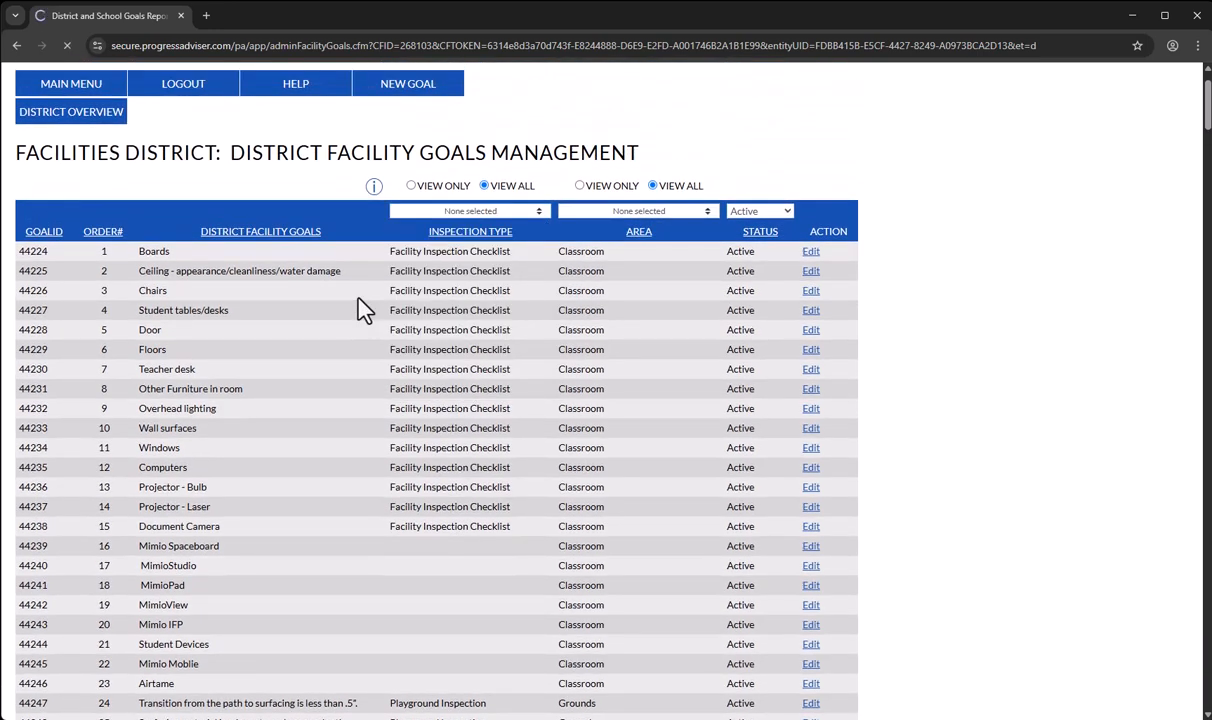
{"action": "scroll", "coordinate": [370, 302], "scroll_direction": "up", "scroll_amount": 1}
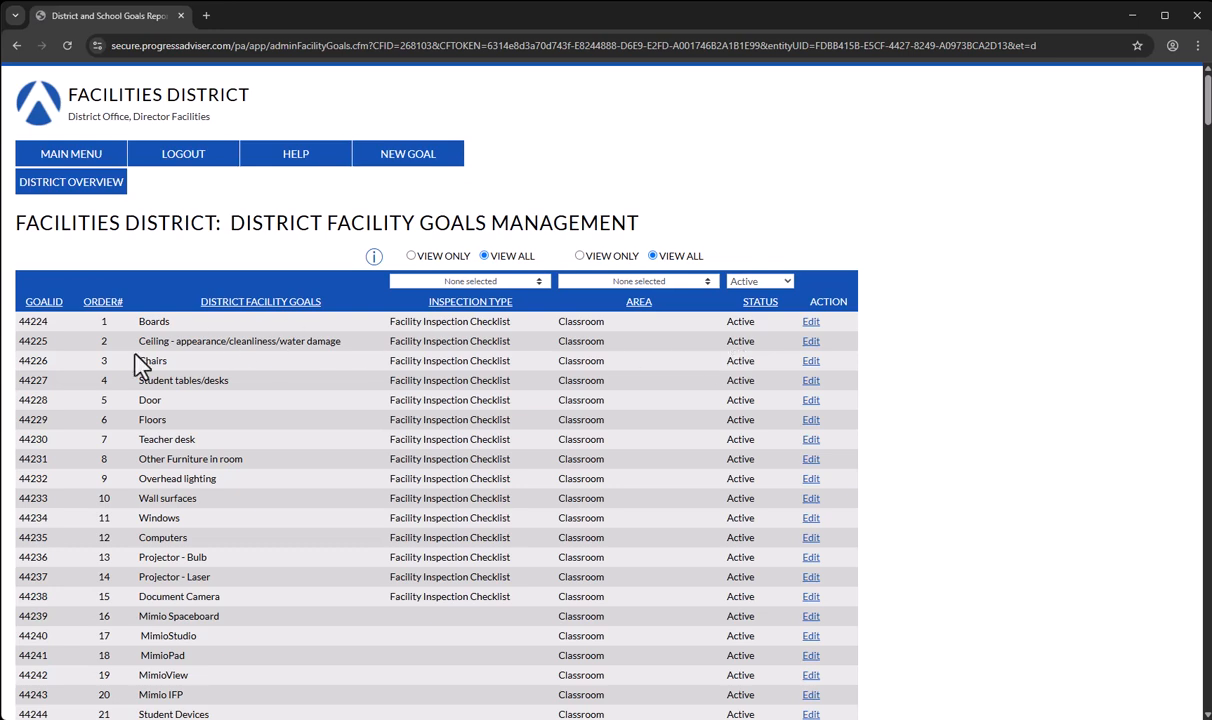
{"action": "scroll", "coordinate": [400, 452], "scroll_direction": "down", "scroll_amount": 2}
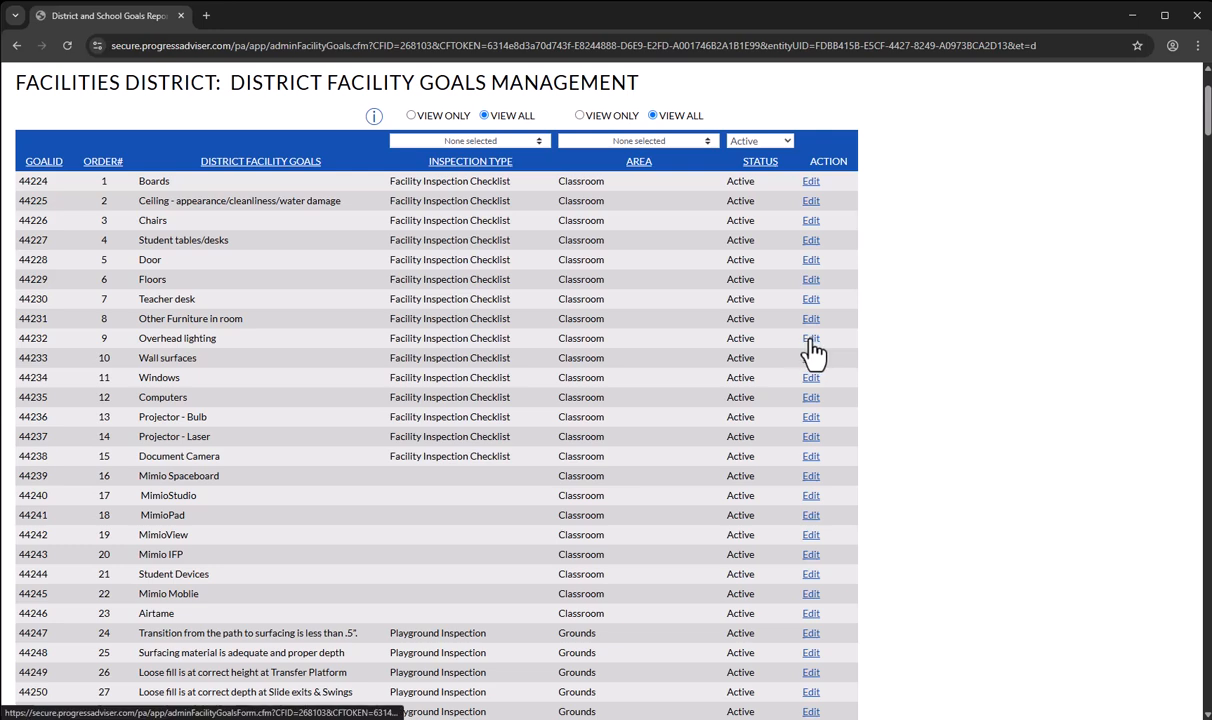
{"action": "scroll", "coordinate": [717, 400], "scroll_direction": "up", "scroll_amount": 2}
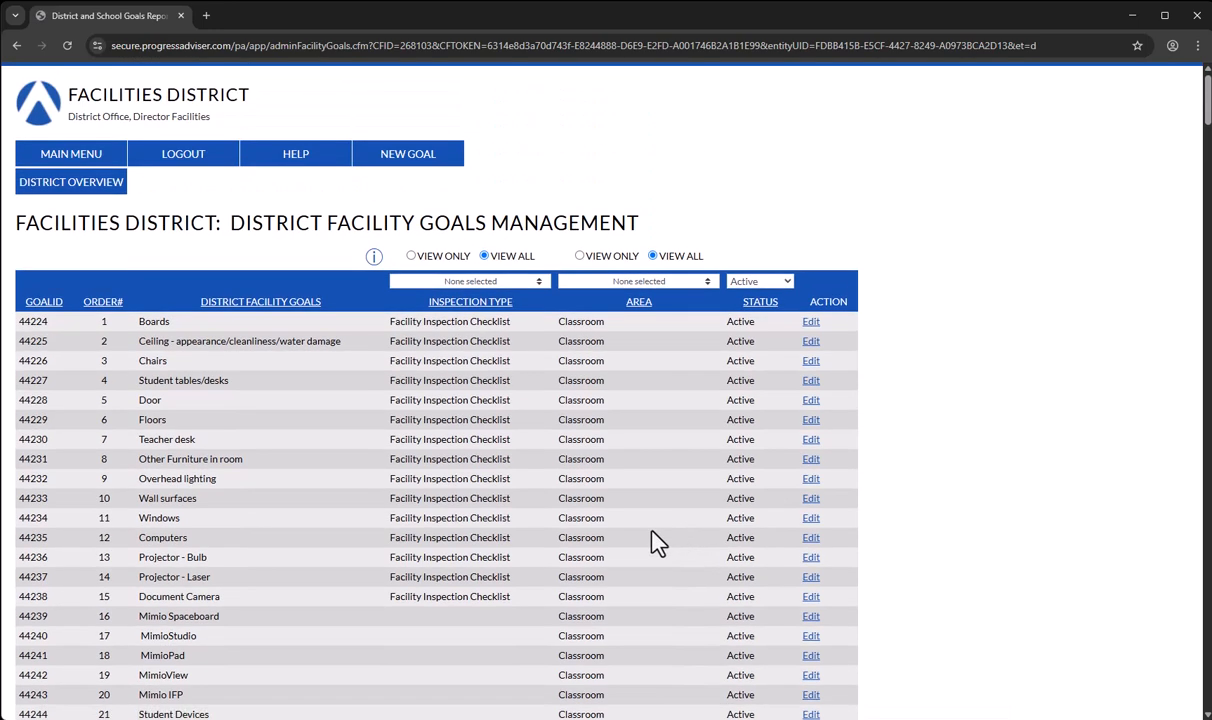
- Start a new custom goal for the district facility goals
{"action": "left_click", "coordinate": [372, 162]}
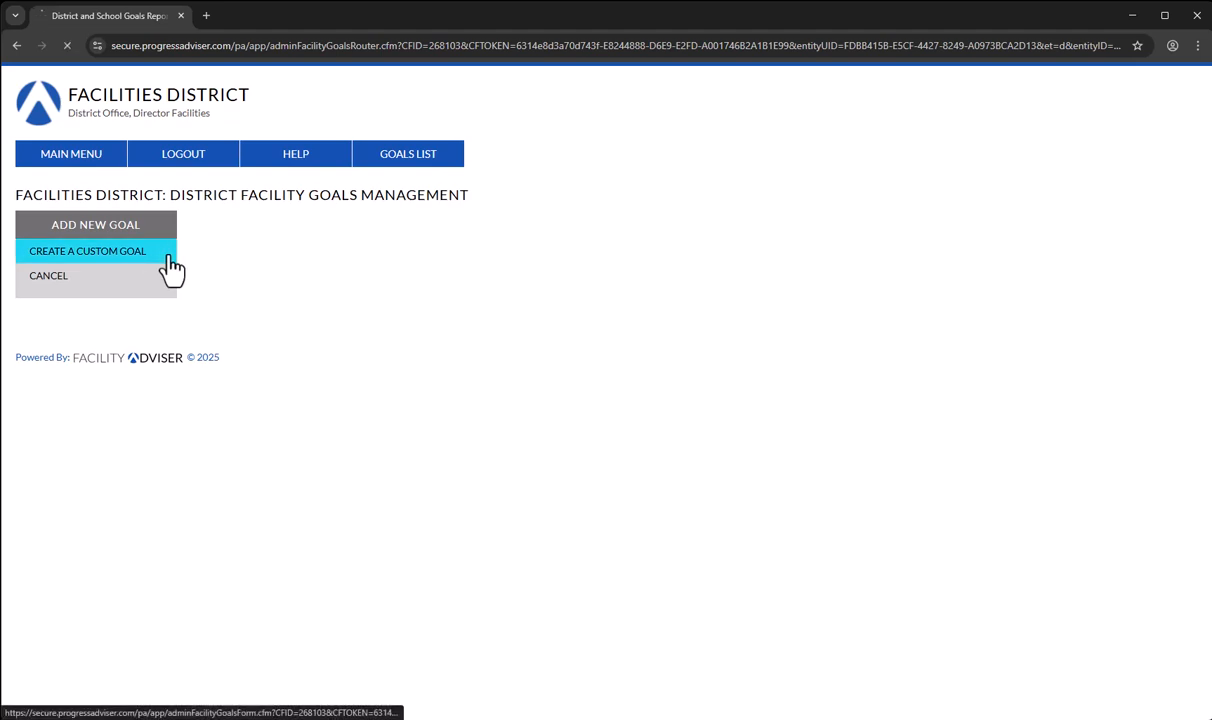
{"action": "left_click", "coordinate": [170, 256]}
{"action": "left_click", "coordinate": [349, 293]}
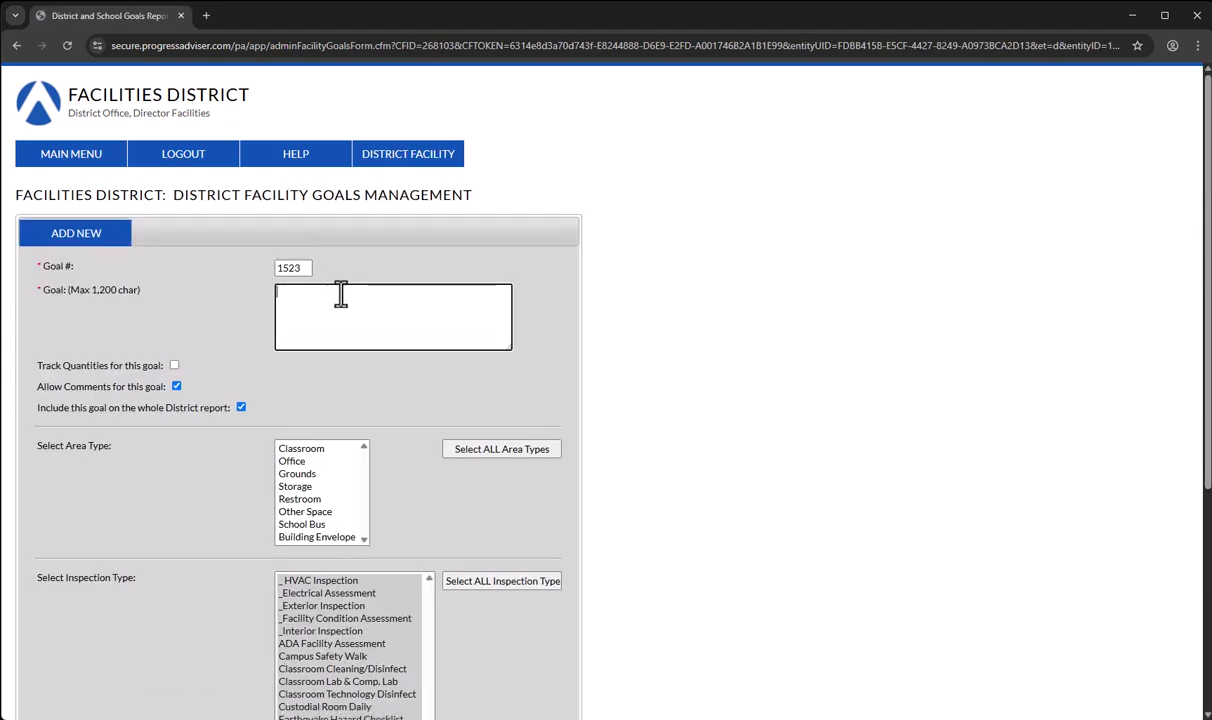
{"action": "double_click", "coordinate": [298, 267]}
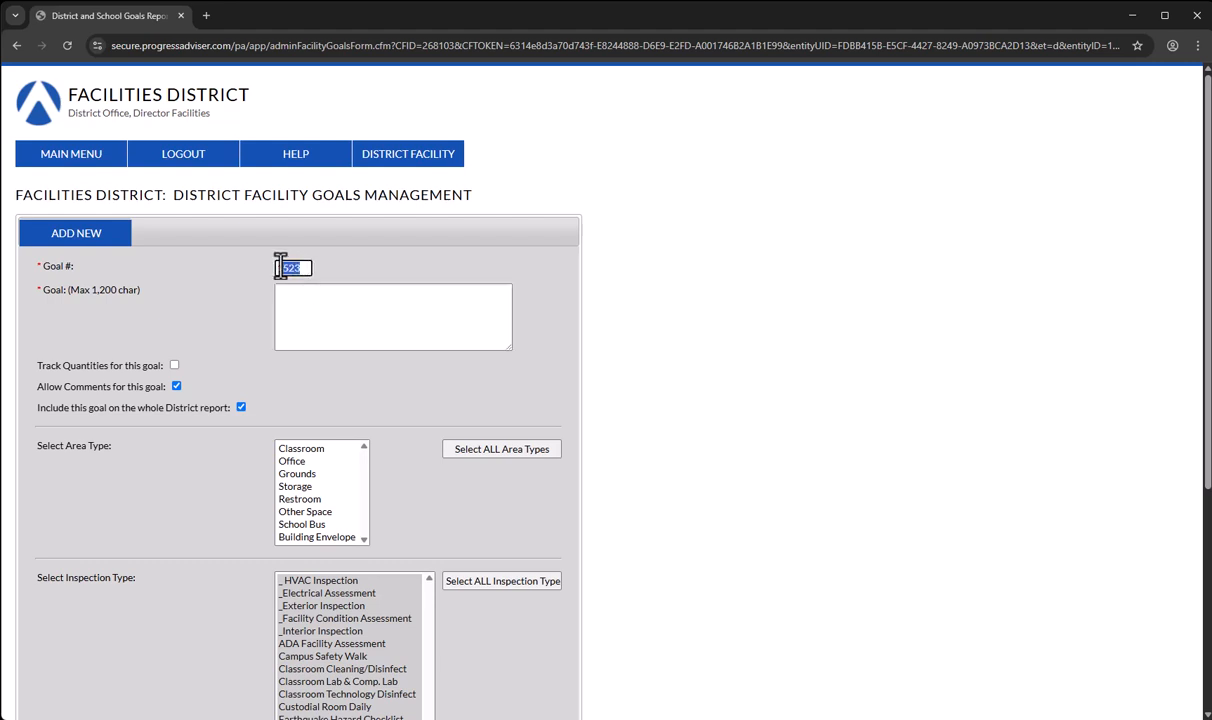
{"action": "left_click", "coordinate": [300, 267]}
{"action": "left_click", "coordinate": [331, 320]}
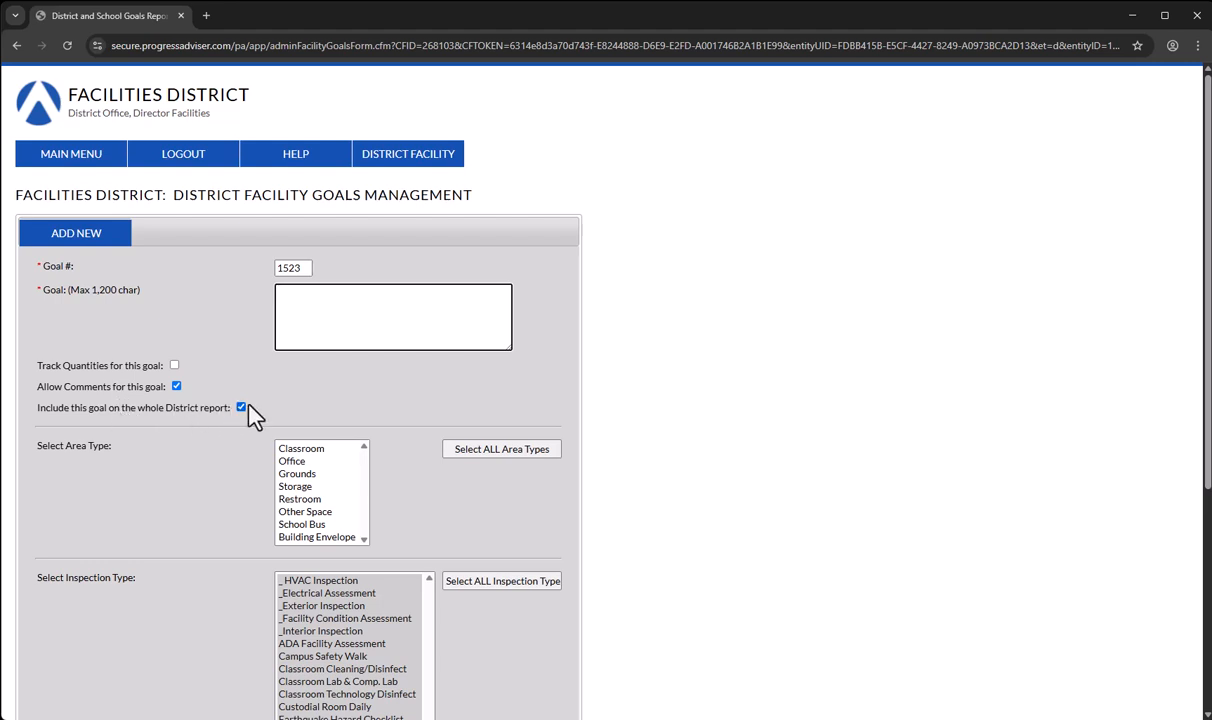
- Try area type selections for the goal: Classroom together with Office, and single types such as Other Space
{"action": "scroll", "coordinate": [238, 449], "scroll_direction": "down", "scroll_amount": 1}
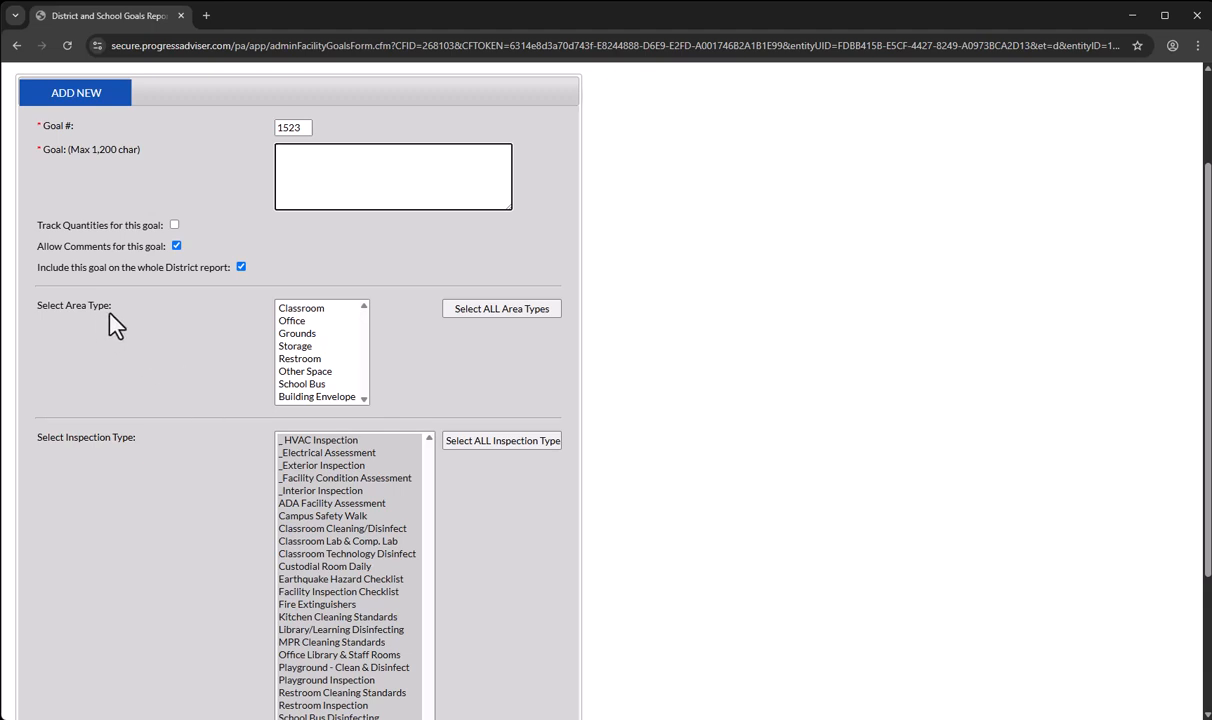
{"action": "left_click", "coordinate": [313, 321]}
{"action": "left_click", "coordinate": [324, 308], "text": "ctrl"}
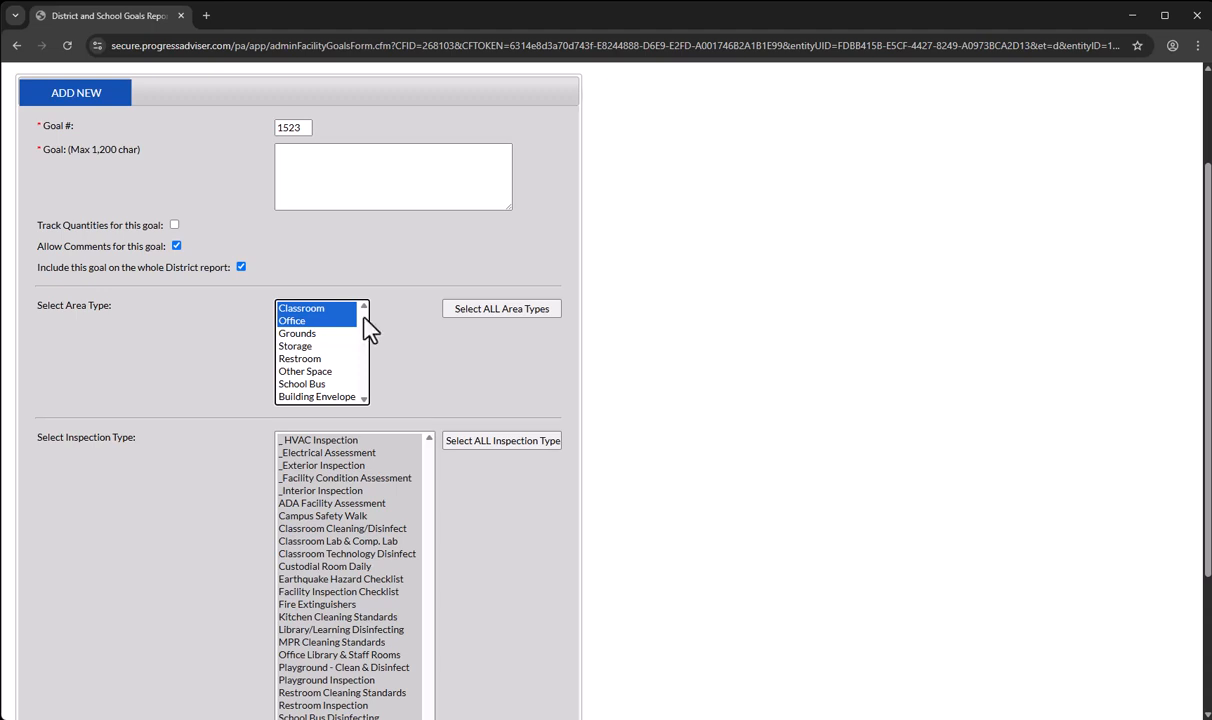
{"action": "left_click", "coordinate": [313, 308]}
{"action": "left_click", "coordinate": [330, 334]}
{"action": "left_click", "coordinate": [325, 371]}
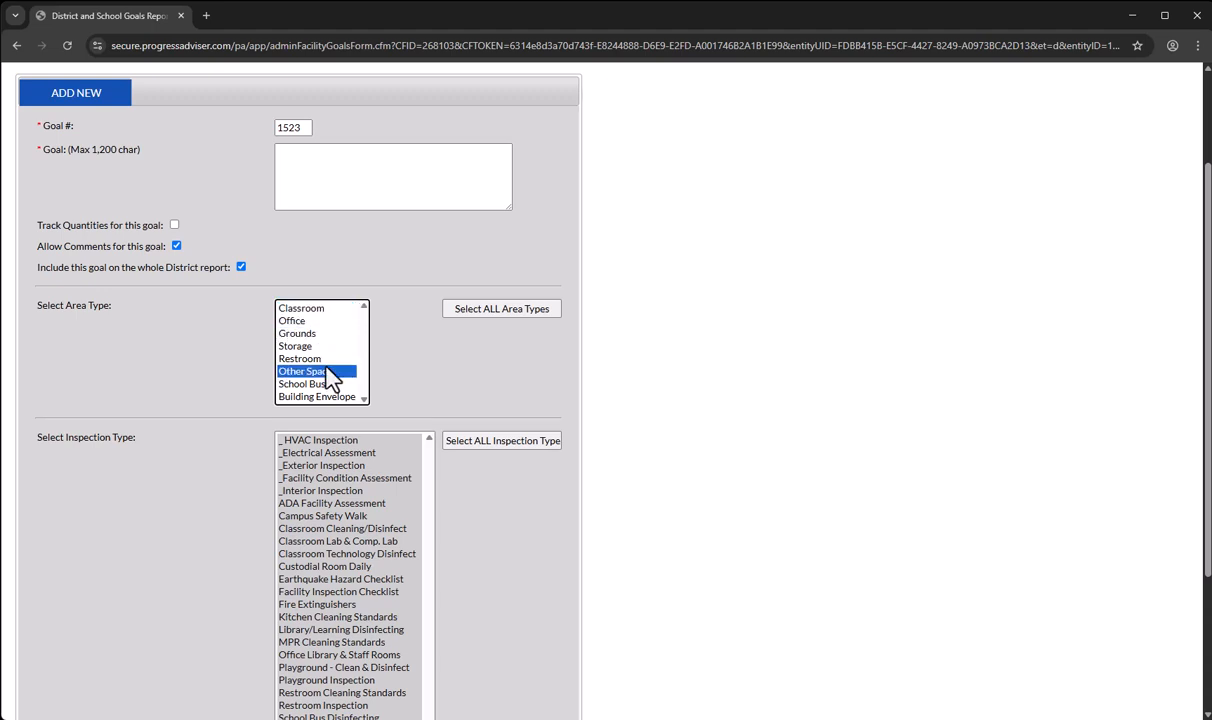
- Try assigning all area types to the goal, and also just Office, Storage and Restroom
{"action": "left_click", "coordinate": [498, 310]}
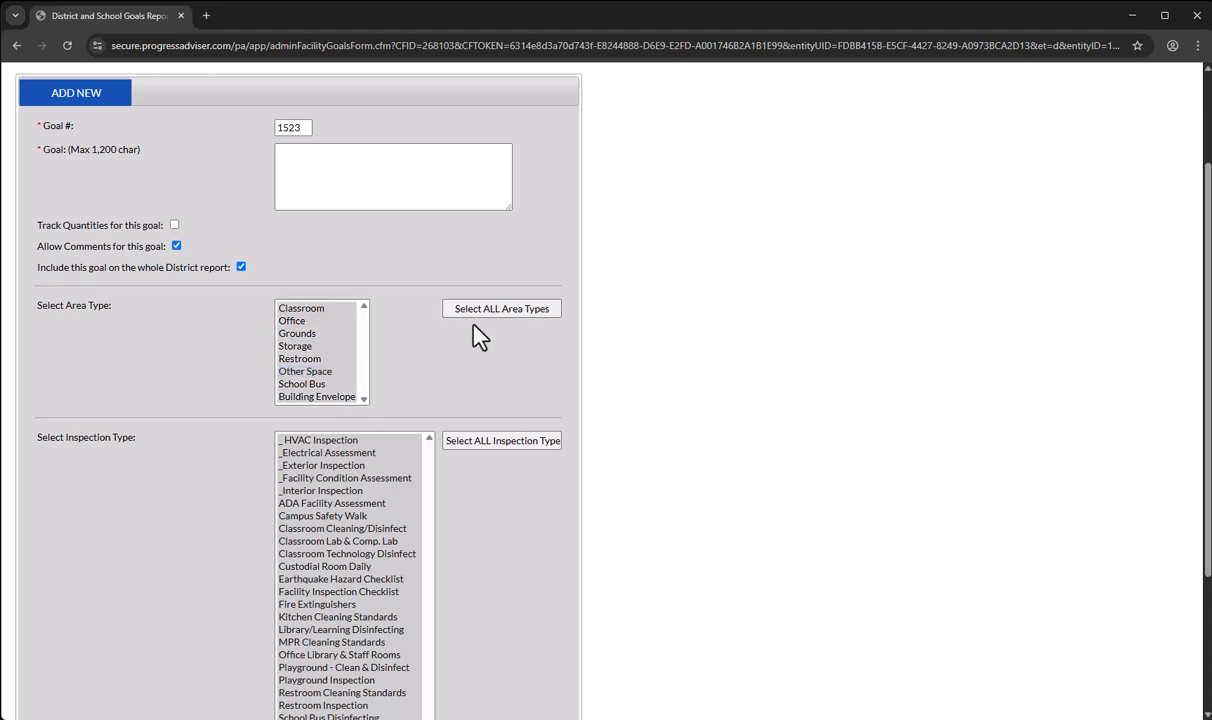
{"action": "left_click", "coordinate": [332, 321]}
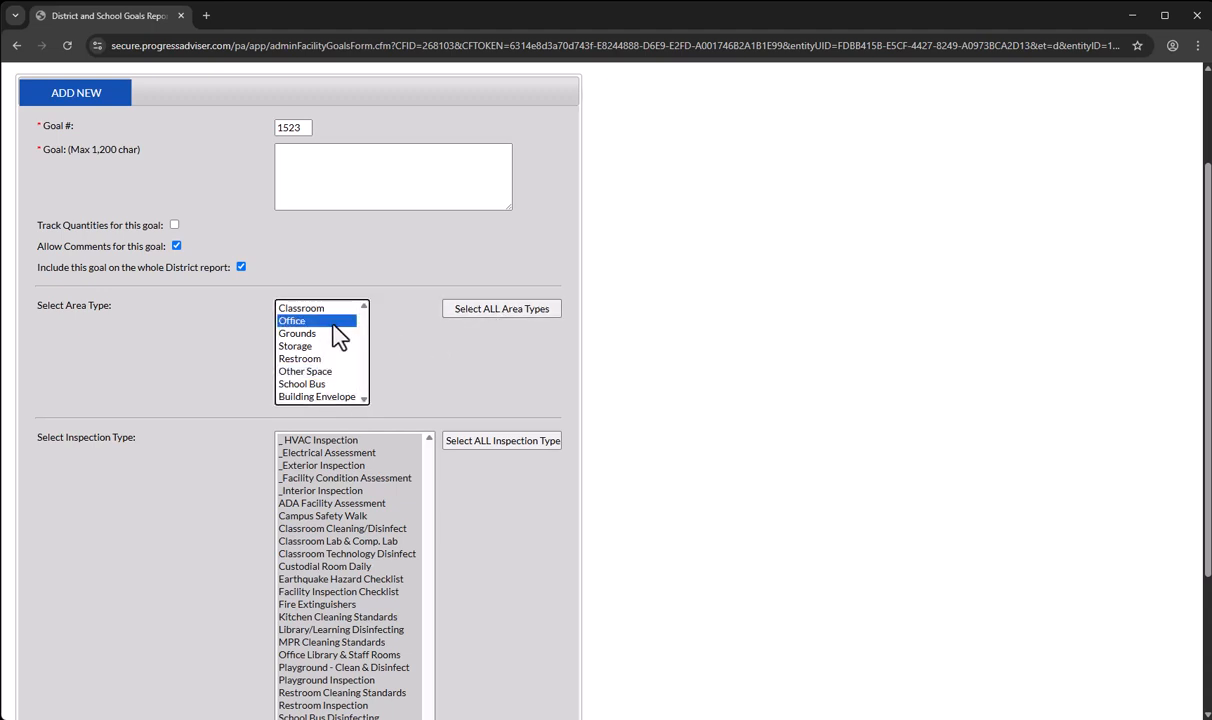
{"action": "left_click", "coordinate": [310, 346], "text": "ctrl"}
{"action": "left_click", "coordinate": [318, 359], "text": "ctrl"}
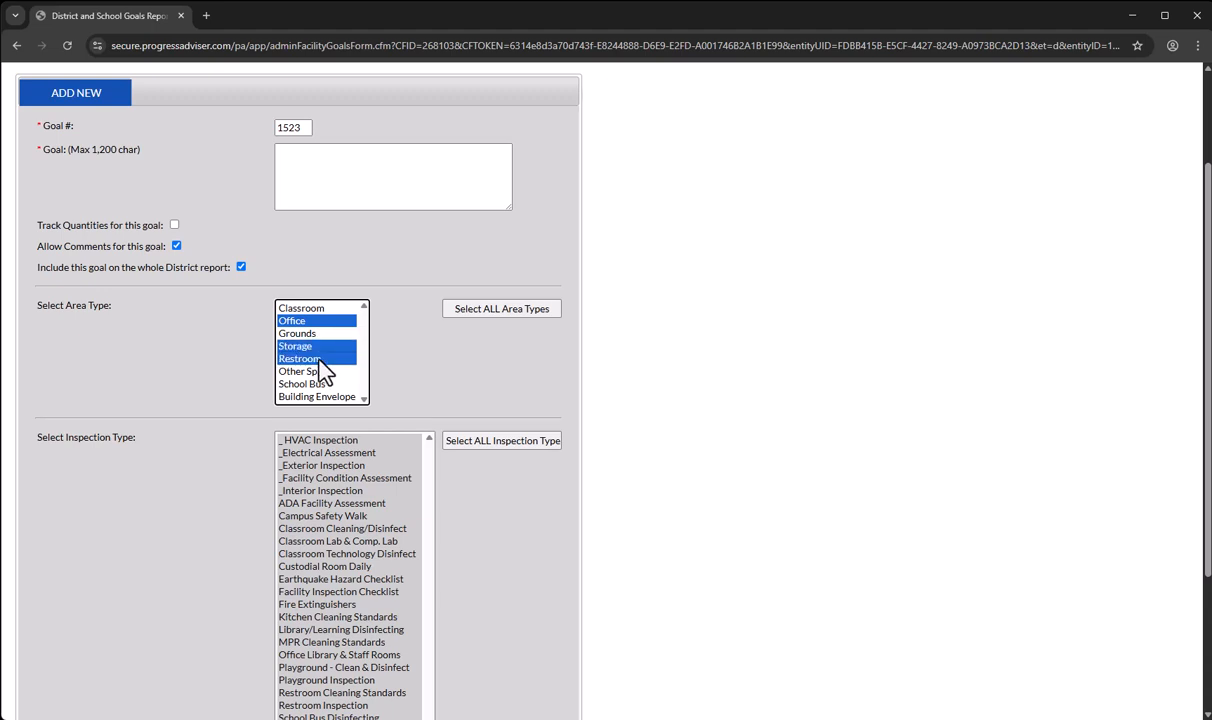
- Set the goal's area types to Classroom and Office only
{"action": "left_click", "coordinate": [298, 308]}
{"action": "left_click", "coordinate": [314, 320]}
{"action": "left_click", "coordinate": [310, 309], "text": "ctrl"}
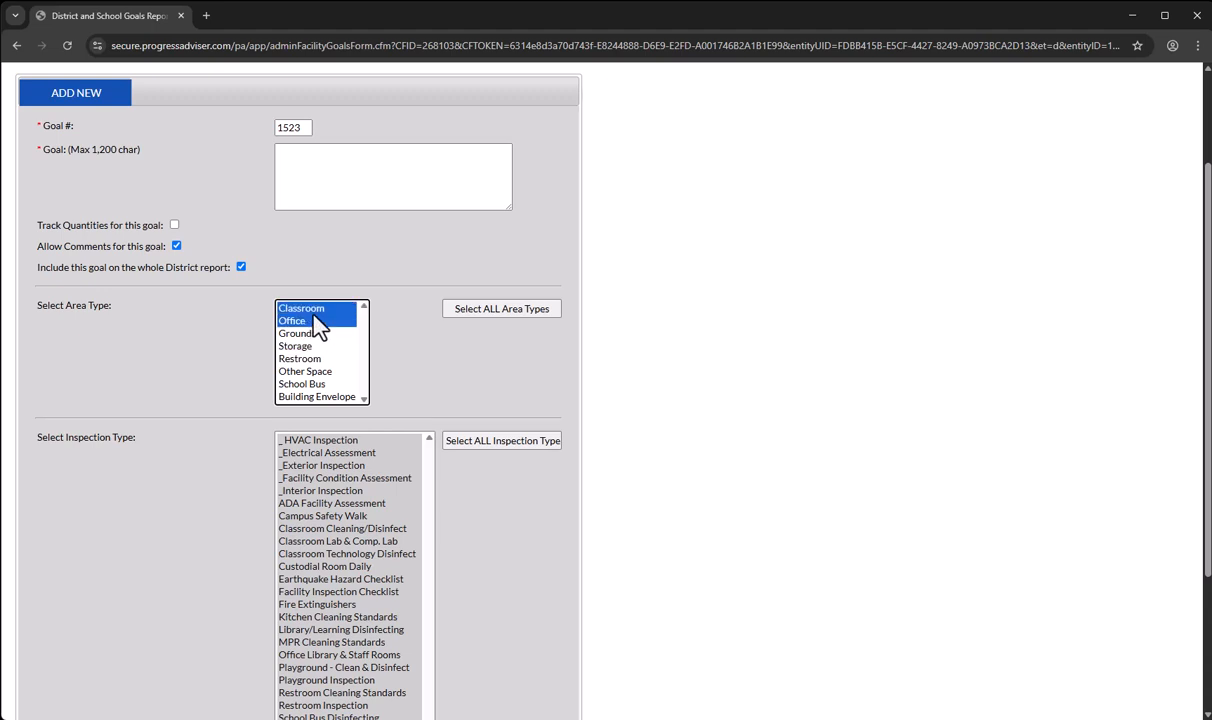
- Try inspection type selections for the goal: Fire Extinguishers with Classroom Technology Disinfect, Custodial Room Daily and Earthquake Hazard Checklist, and all types
{"action": "scroll", "coordinate": [403, 333], "scroll_direction": "down", "scroll_amount": 1}
{"action": "scroll", "coordinate": [403, 333], "scroll_direction": "down", "scroll_amount": 2}
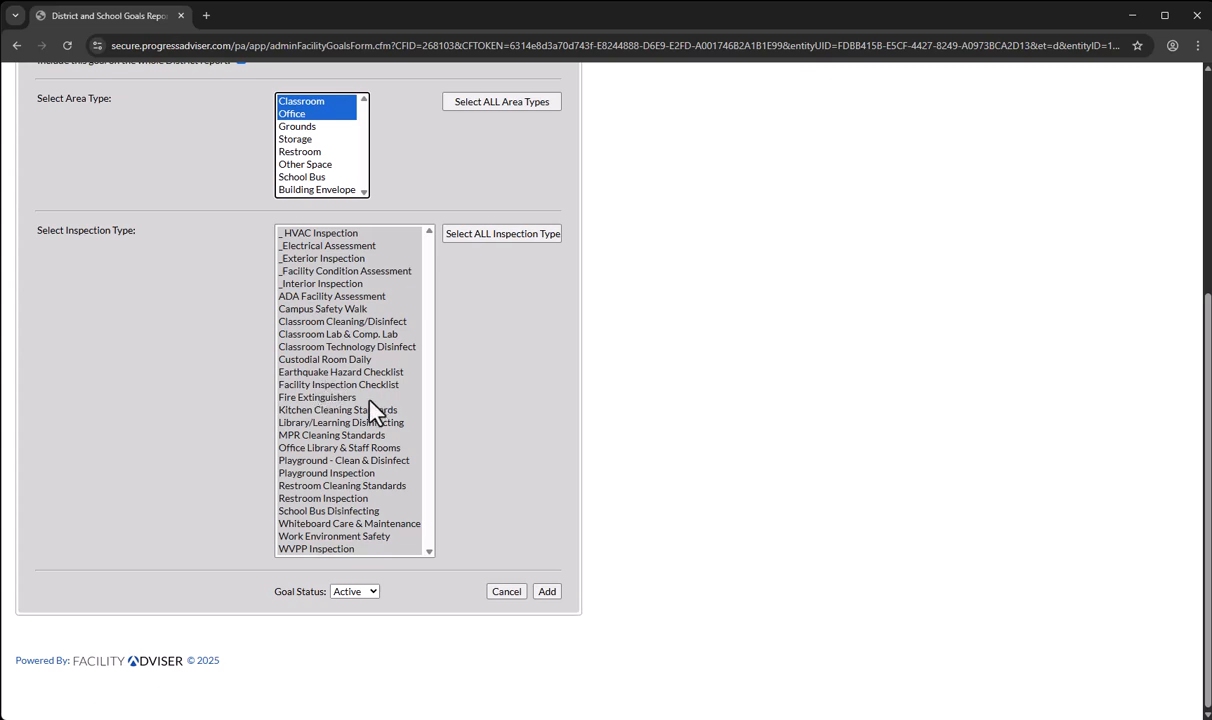
{"action": "left_click", "coordinate": [346, 334]}
{"action": "left_click", "coordinate": [333, 397]}
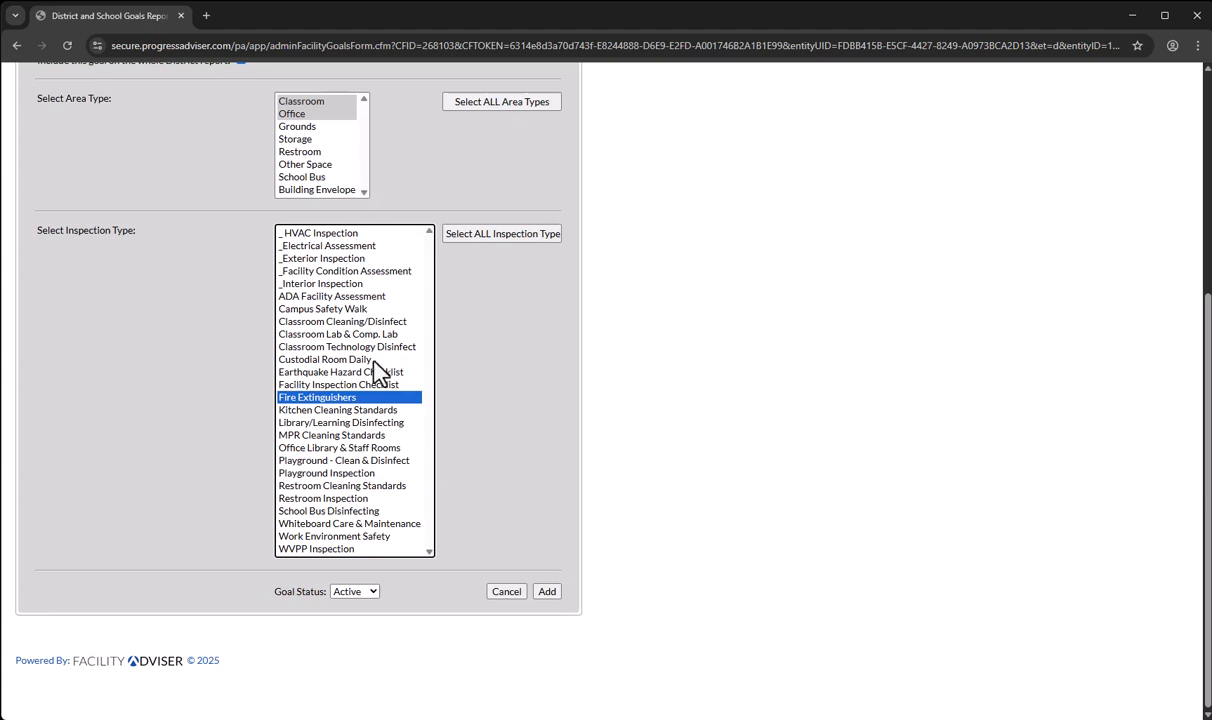
{"action": "left_click_drag", "start_coordinate": [348, 373], "coordinate": [358, 348]}
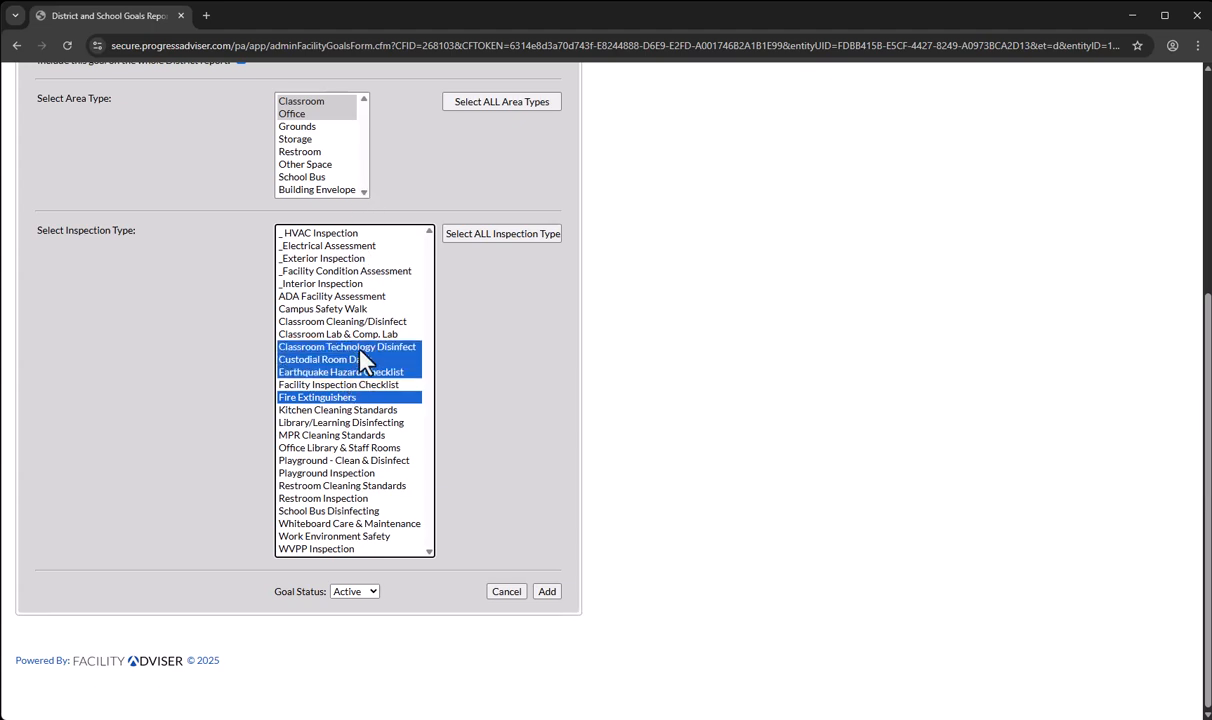
{"action": "left_click", "coordinate": [471, 309]}
{"action": "left_click", "coordinate": [506, 236]}
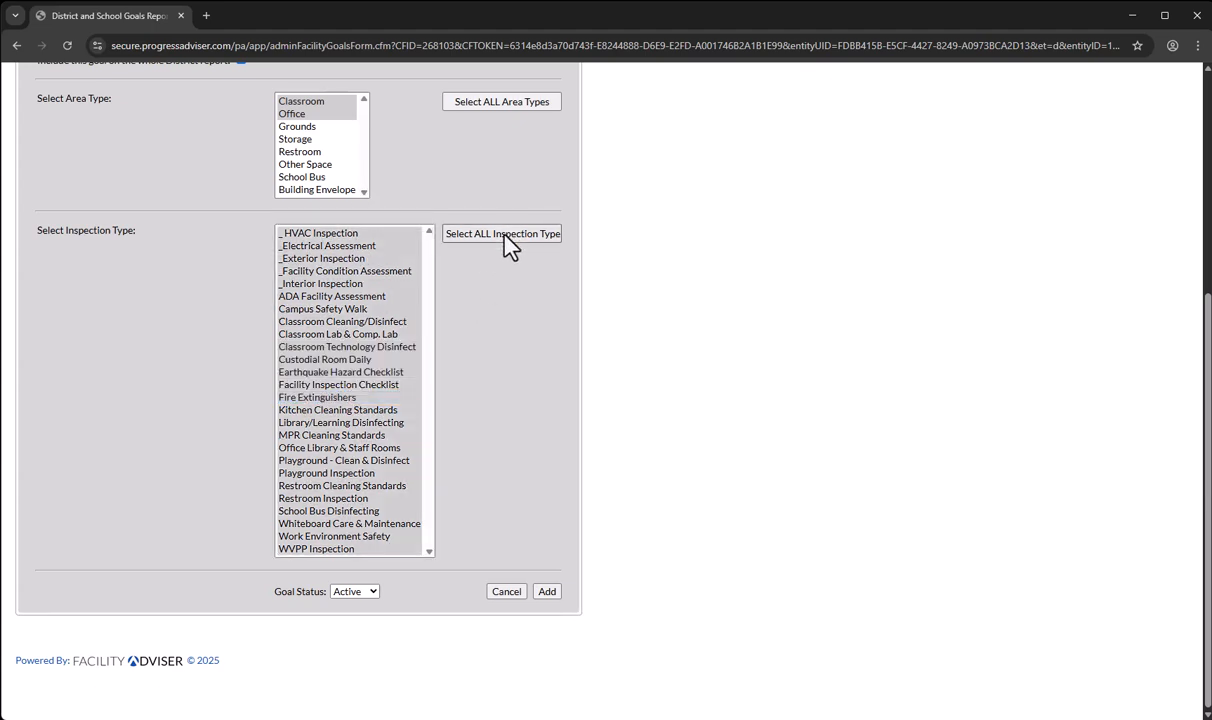
- Limit the inspection type to Fire Extinguishers and add the goal with the text "Fire extinguisher charged and functional"
{"action": "left_click", "coordinate": [385, 397]}
{"action": "scroll", "coordinate": [433, 411], "scroll_direction": "up", "scroll_amount": 4}
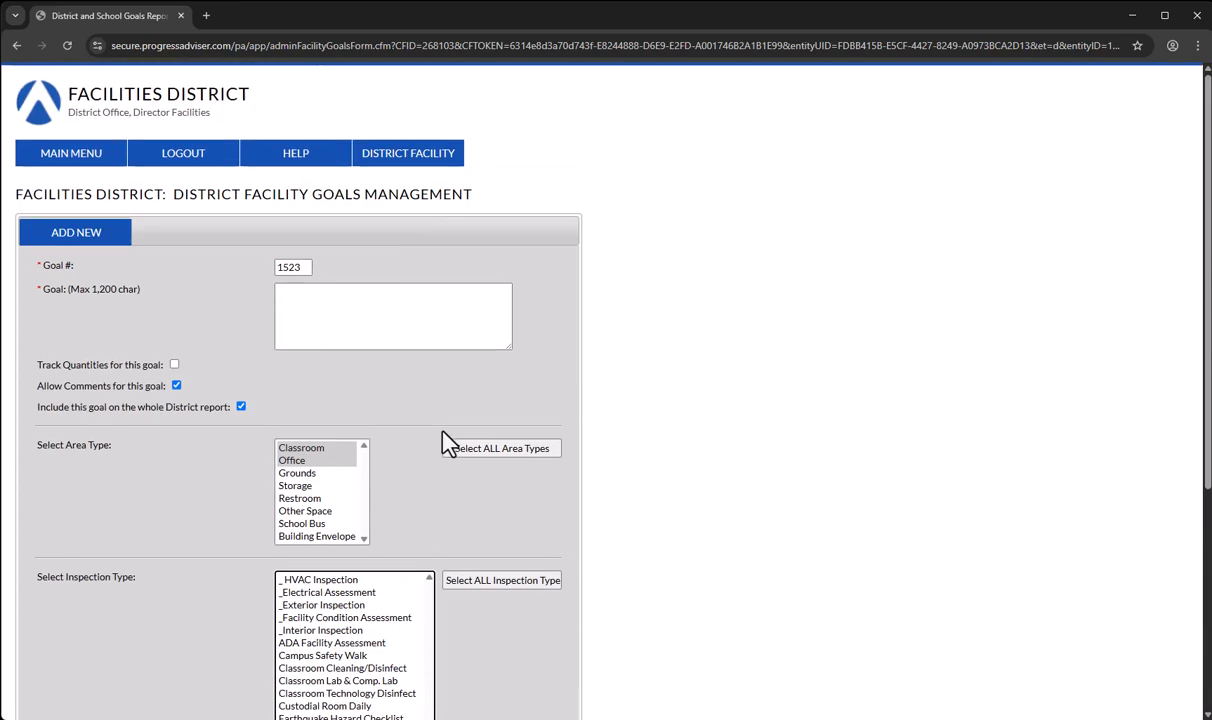
{"action": "left_click", "coordinate": [329, 330]}
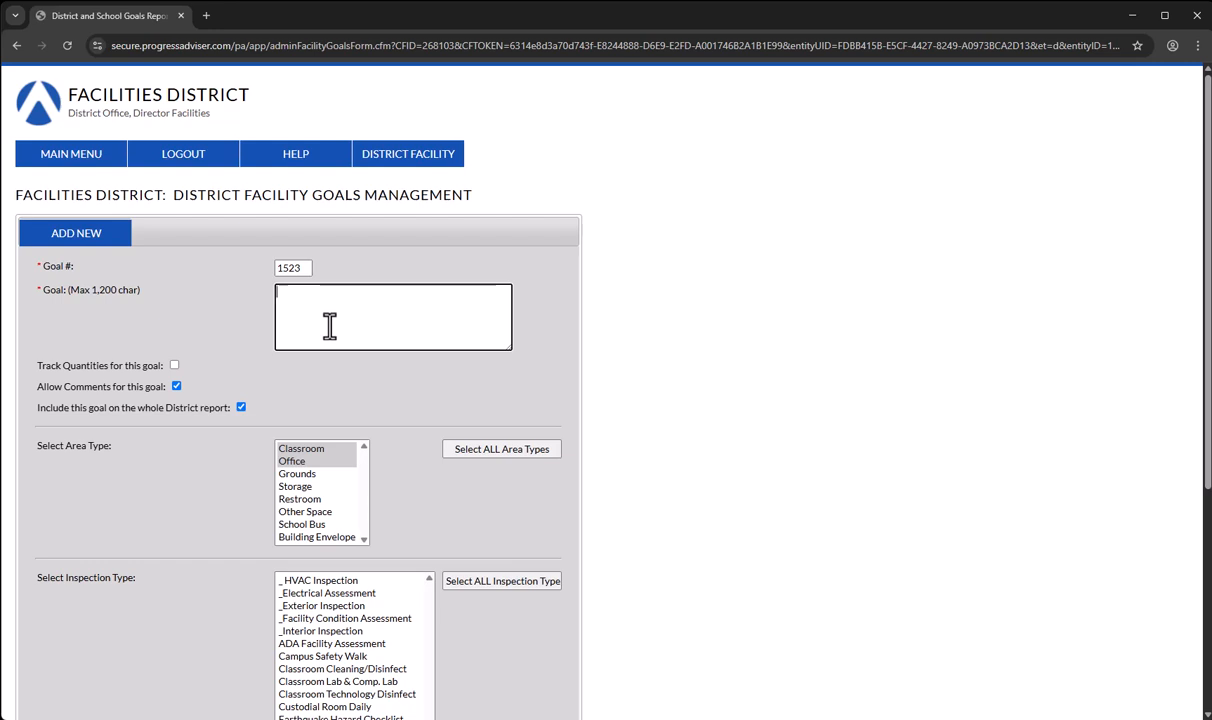
{"action": "type", "text": "Fire extinguisher charged and functional."}
{"action": "scroll", "coordinate": [320, 367], "scroll_direction": "down", "scroll_amount": 4}
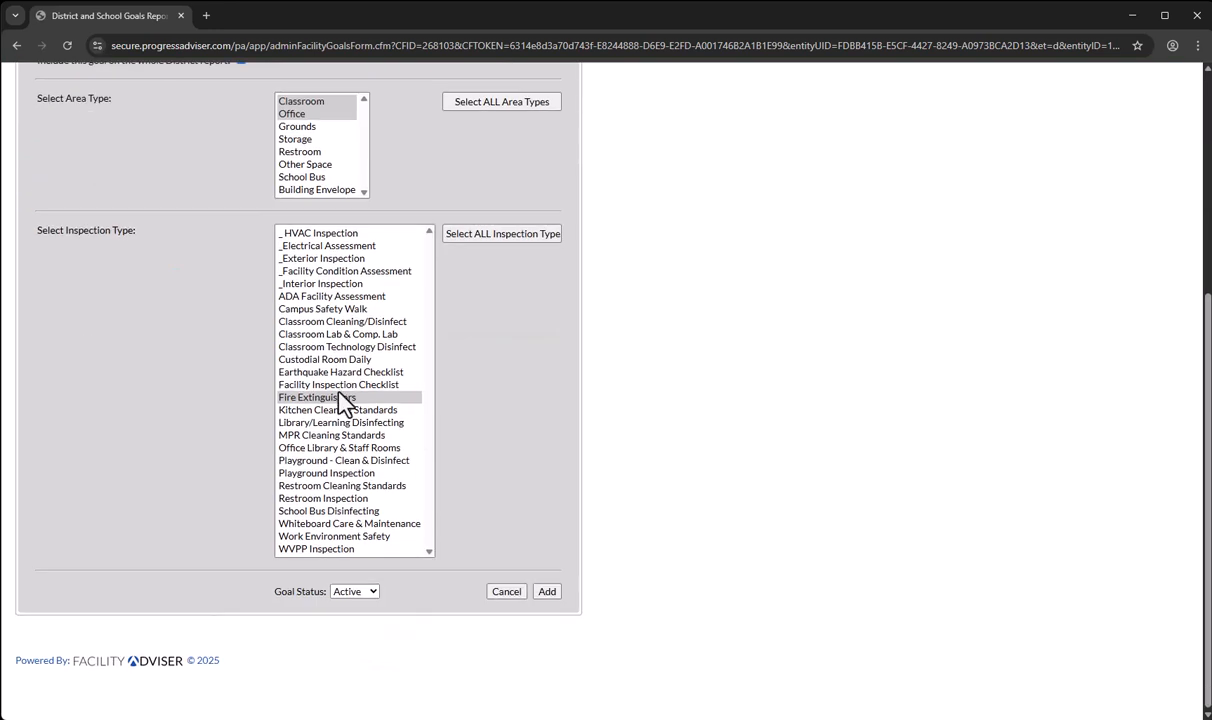
{"action": "left_click", "coordinate": [547, 592]}
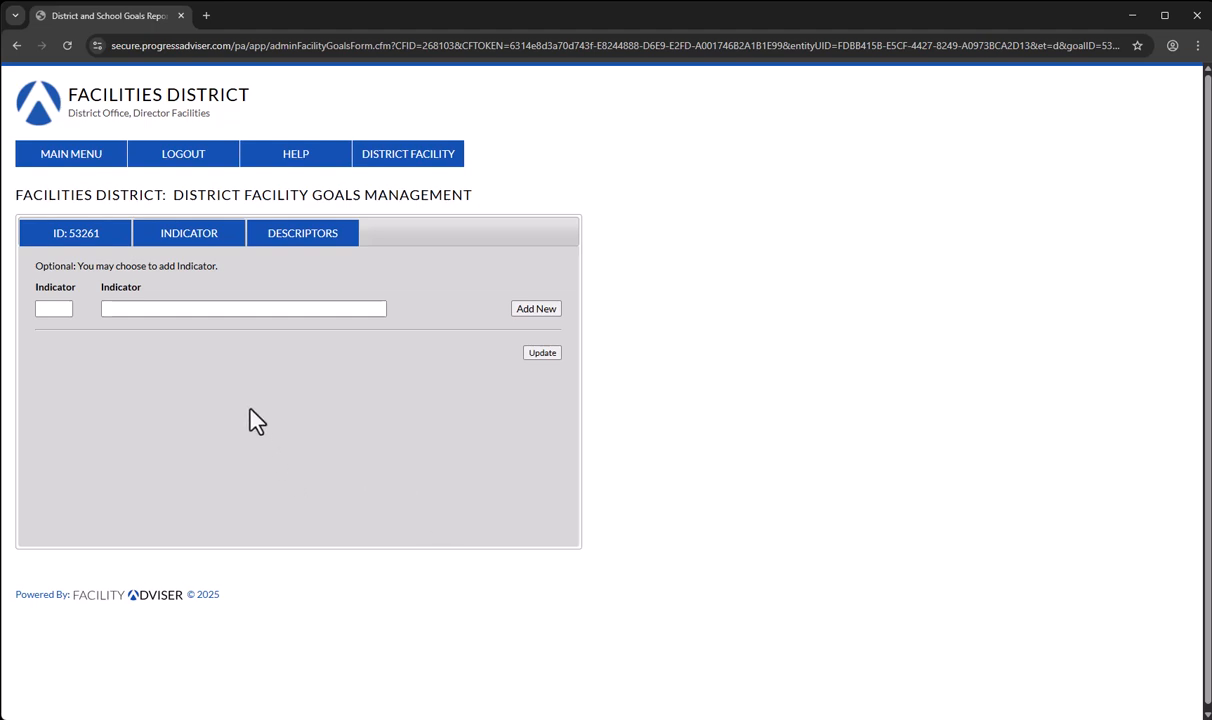
- Add indicator number 1 to the goal with the text "Fire extinguisher present"
{"action": "left_click", "coordinate": [145, 308]}
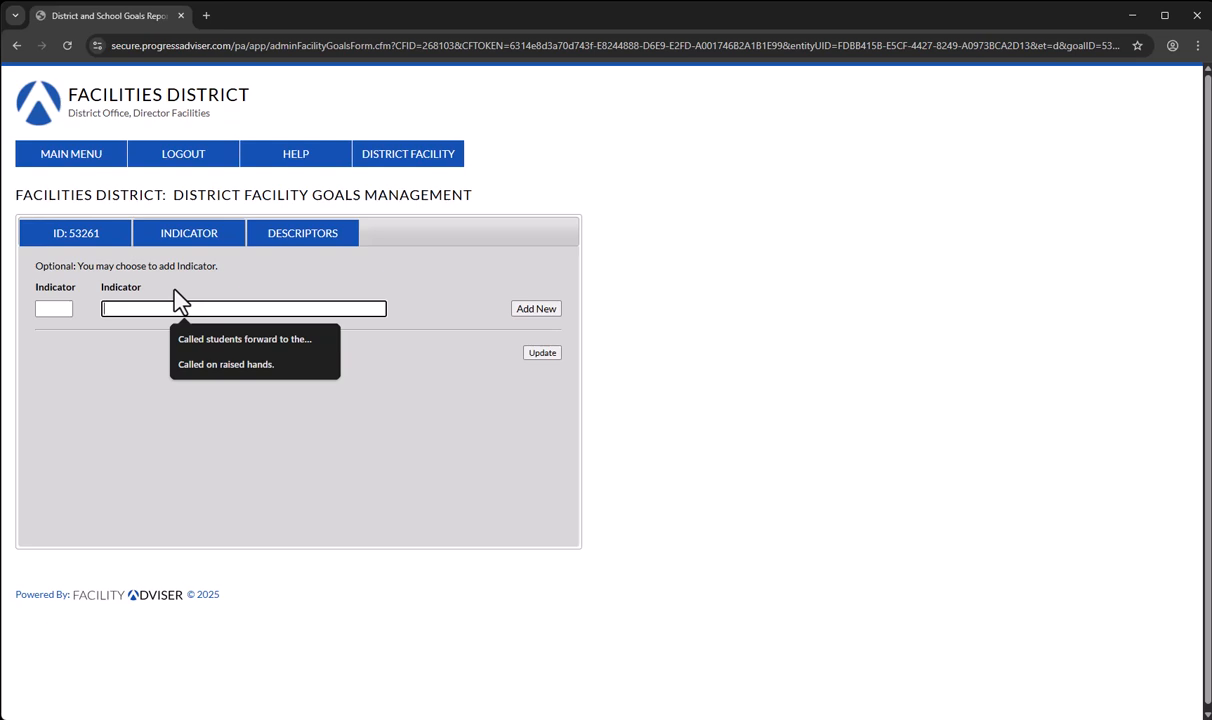
{"action": "type", "text": "Fire ext"}
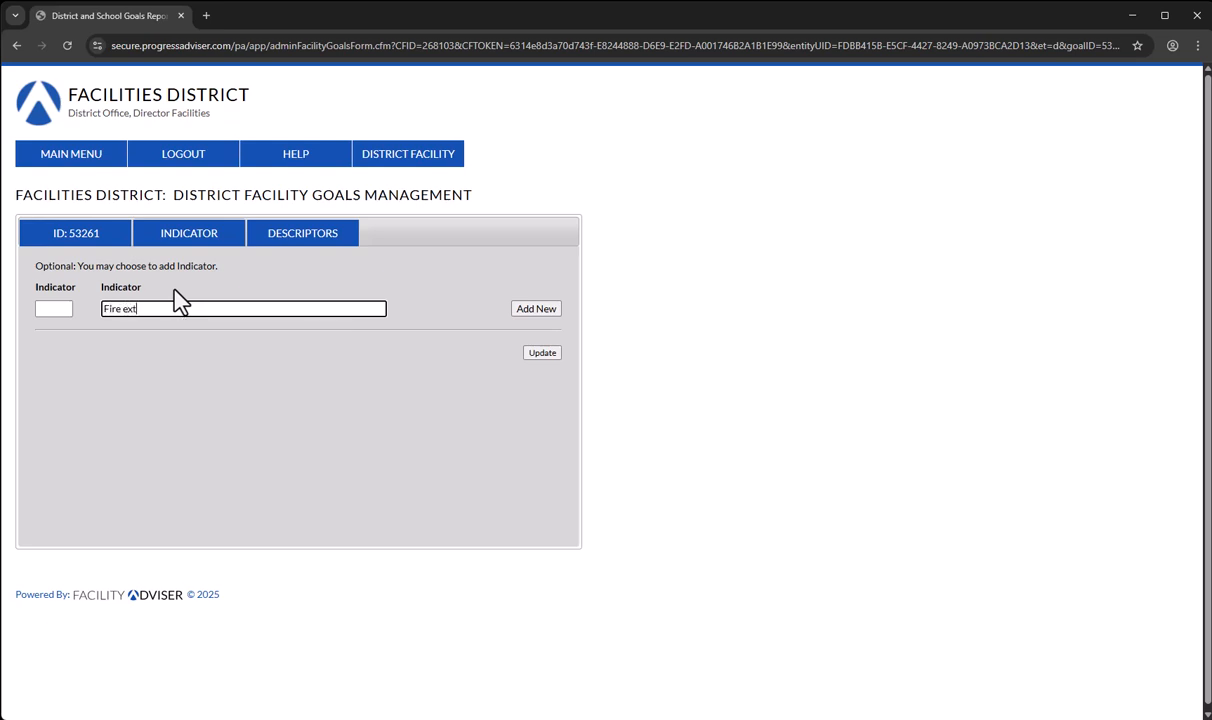
{"action": "type", "text": "inguisher present"}
{"action": "left_click", "coordinate": [45, 308]}
{"action": "type", "text": "1"}
{"action": "left_click", "coordinate": [534, 309]}
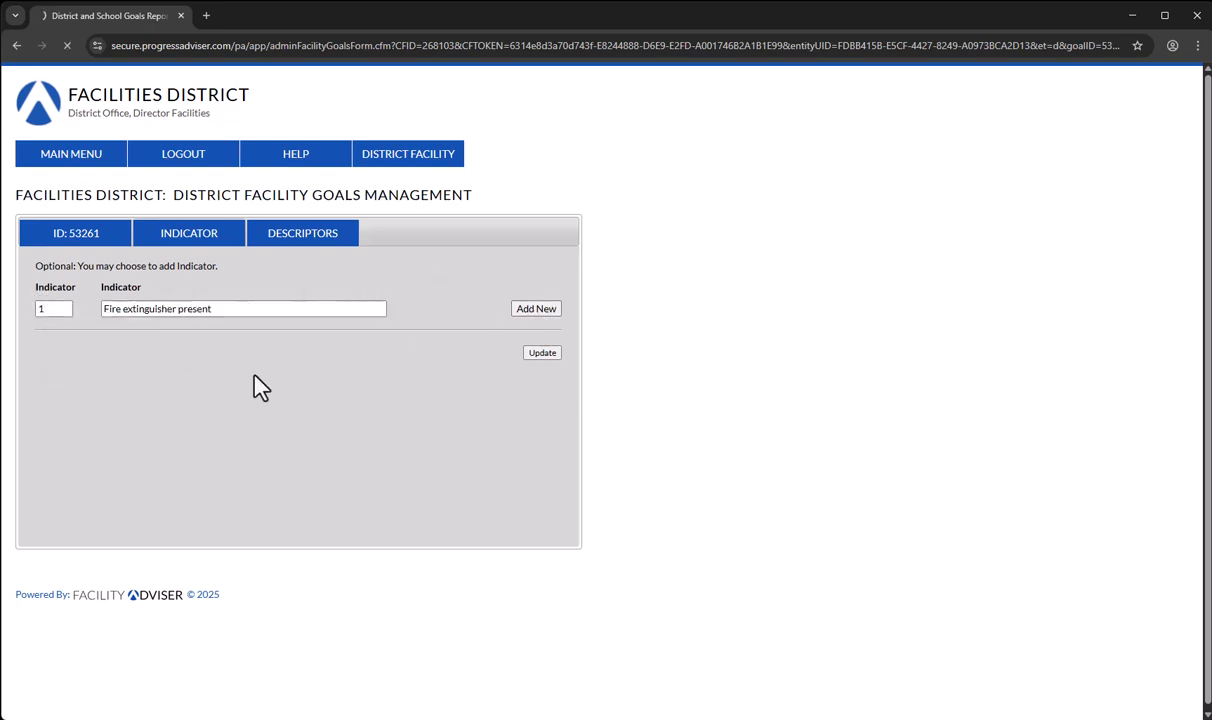
- Add indicator number 2 to the goal with the text "Fire alarm working."
{"action": "left_click", "coordinate": [197, 330]}
{"action": "left_click", "coordinate": [190, 328]}
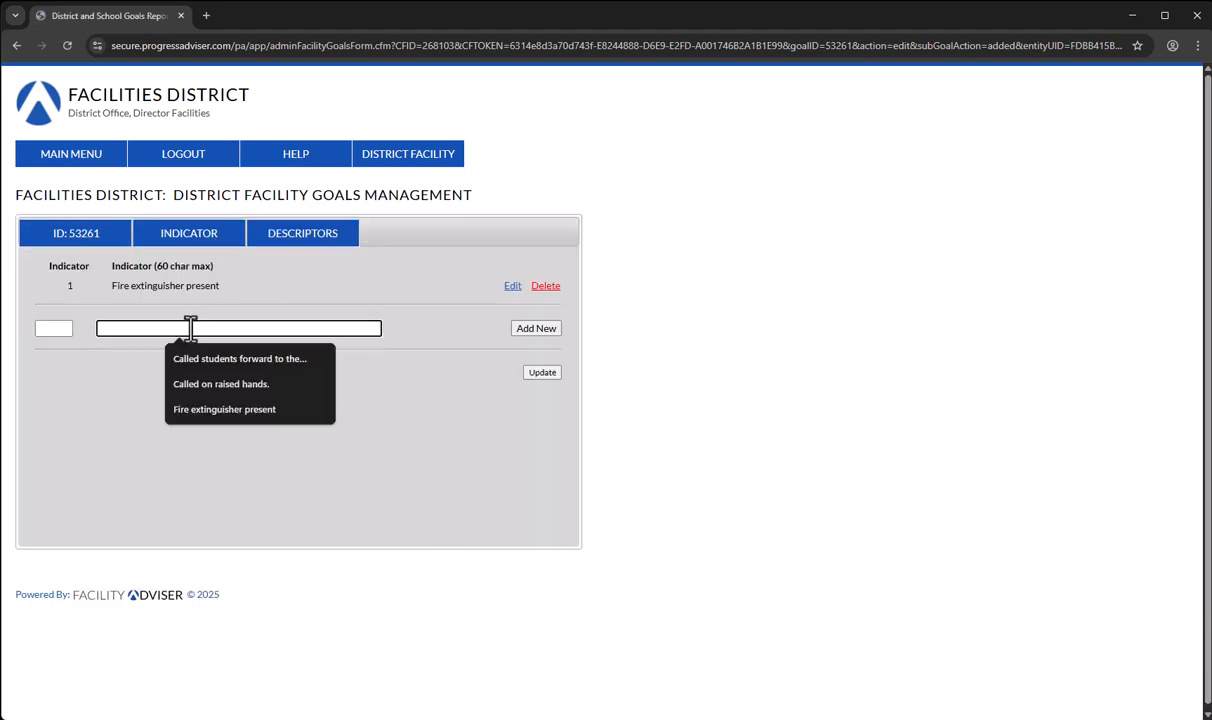
{"action": "type", "text": "Fire alarm working."}
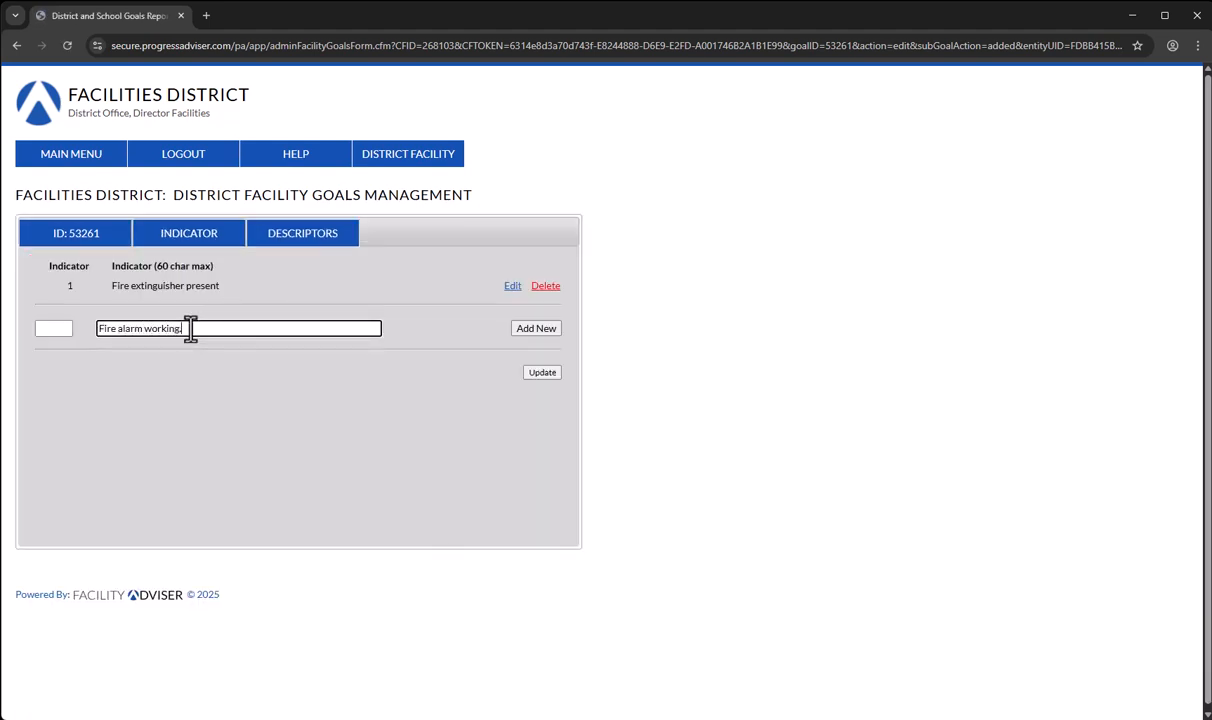
{"action": "left_click", "coordinate": [54, 330]}
{"action": "type", "text": "2"}
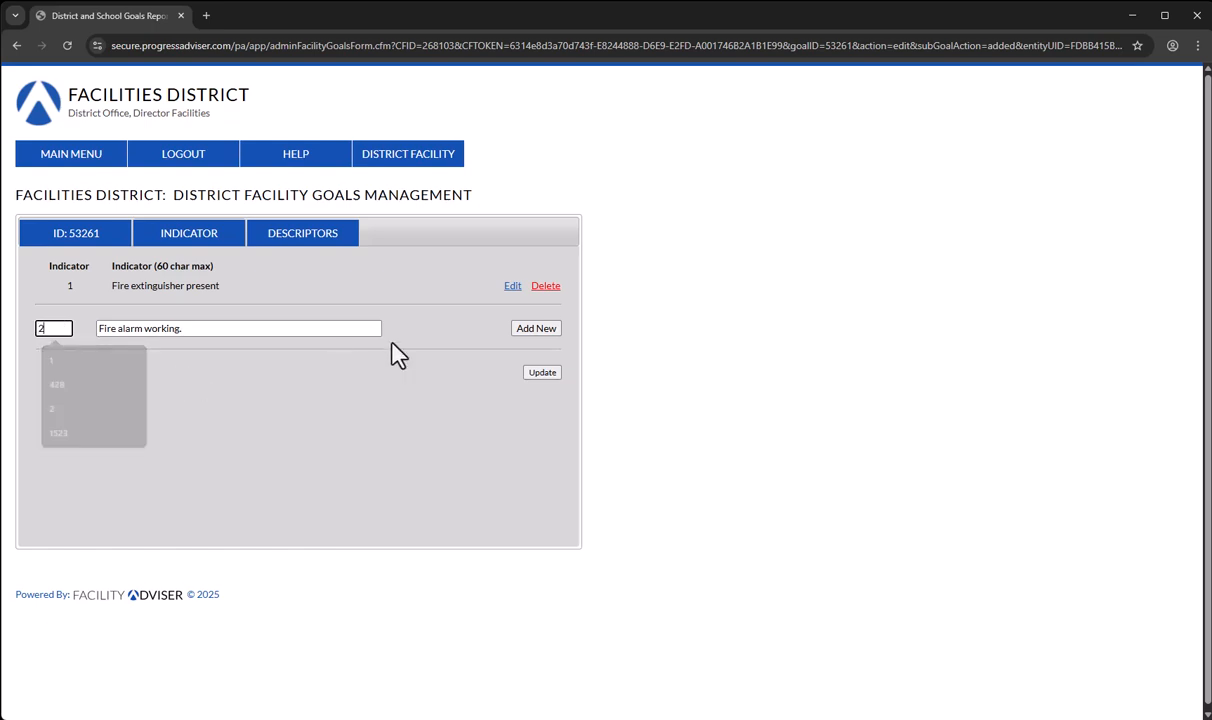
{"action": "left_click", "coordinate": [530, 331]}
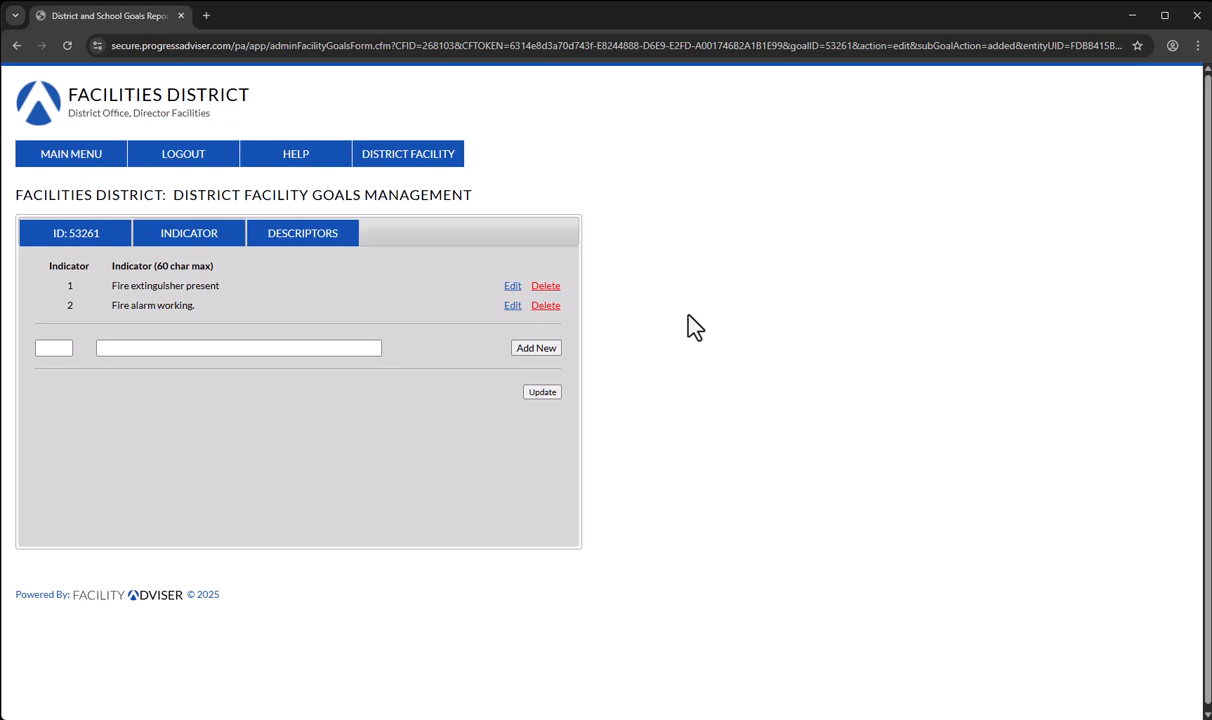
- Examine the goal's criteria descriptors for the rating levels, including Exemplary, Good, Fair and Poor
{"action": "left_click", "coordinate": [313, 246]}
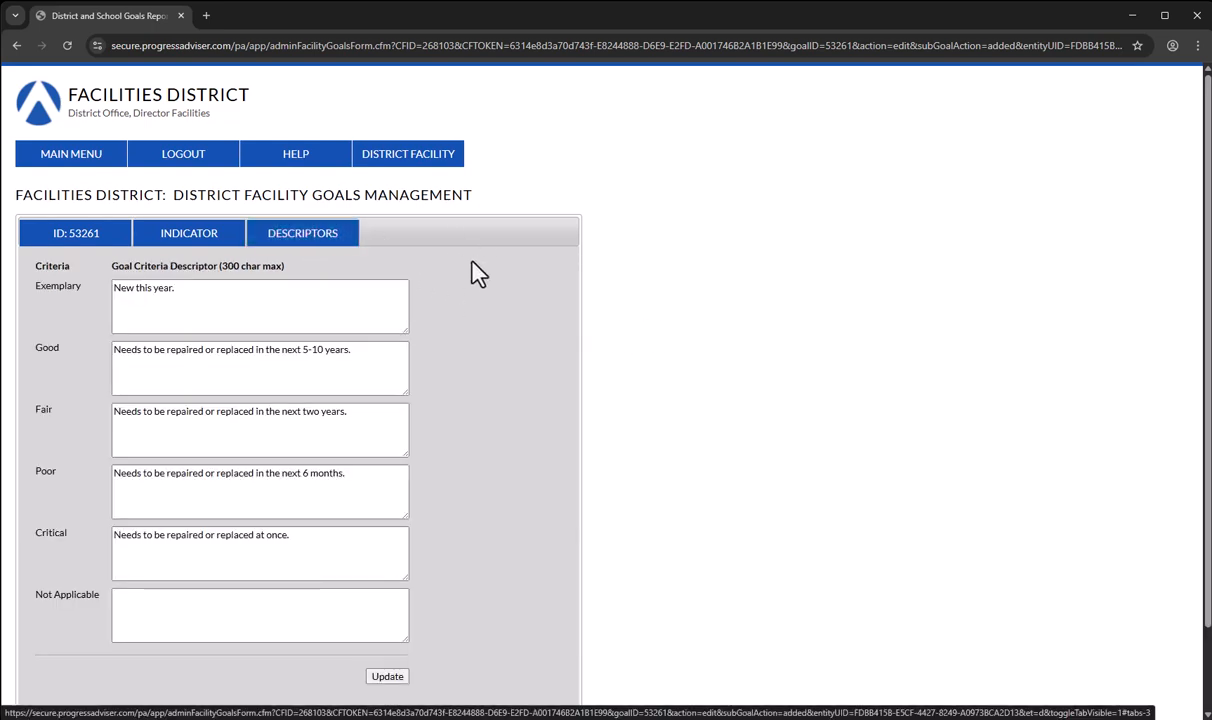
{"action": "scroll", "coordinate": [500, 295], "scroll_direction": "down", "scroll_amount": 1}
{"action": "scroll", "coordinate": [536, 322], "scroll_direction": "up", "scroll_amount": 1}
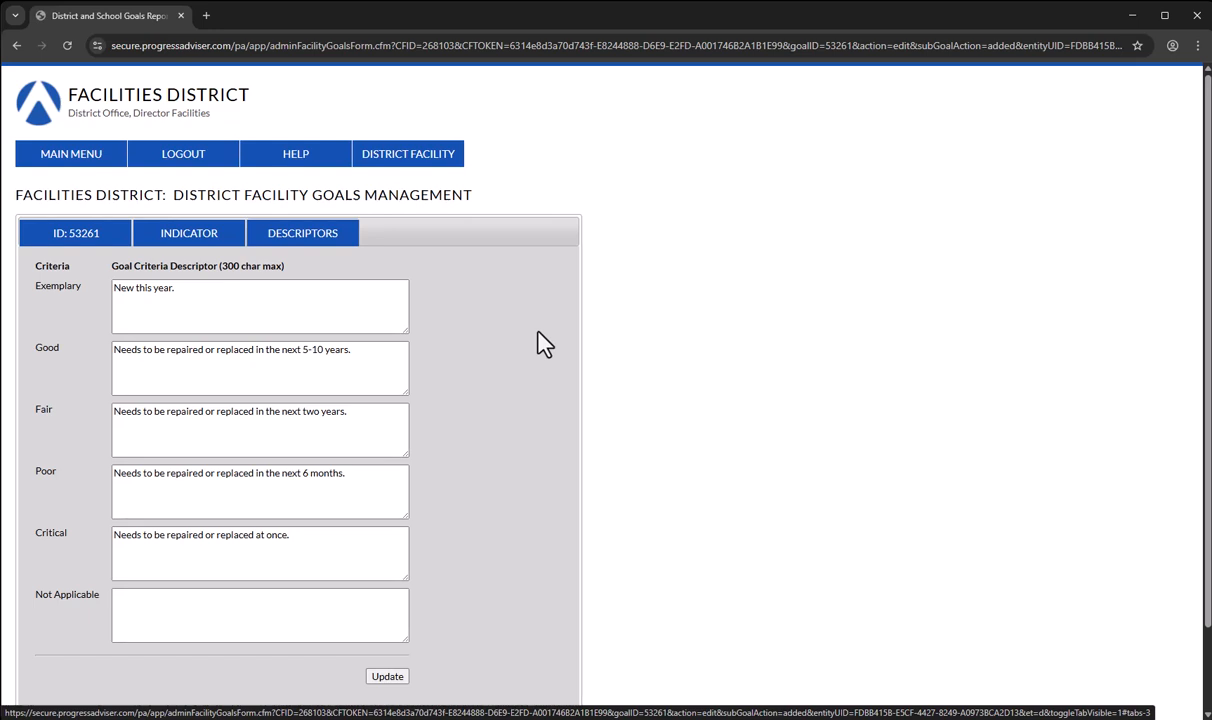
{"action": "left_click", "coordinate": [362, 349]}
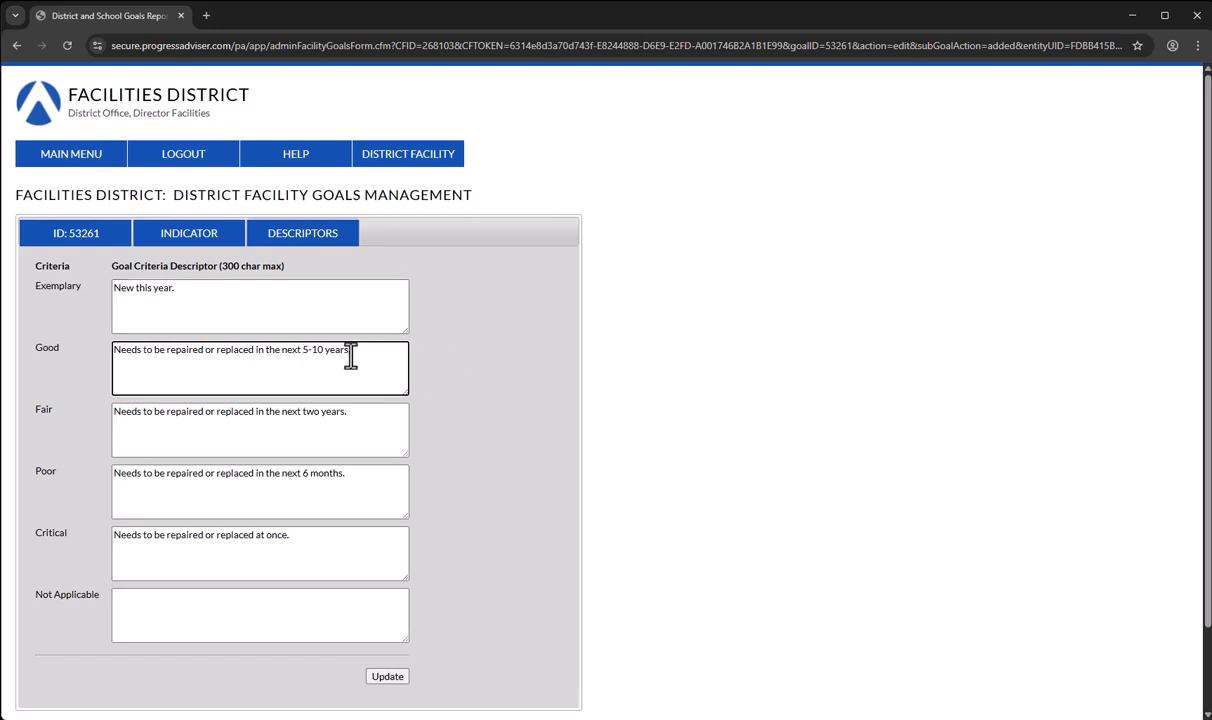
{"action": "left_click", "coordinate": [357, 420]}
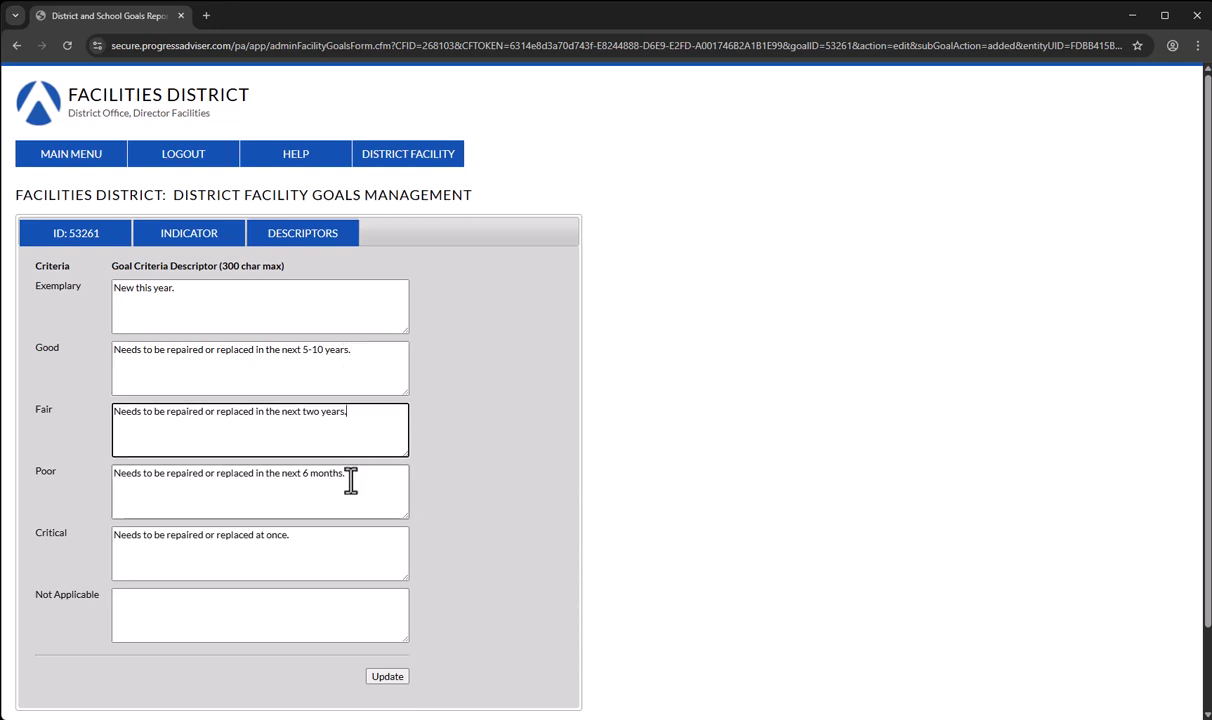
{"action": "left_click", "coordinate": [352, 476]}
{"action": "left_click", "coordinate": [363, 371]}
{"action": "left_click", "coordinate": [287, 313]}
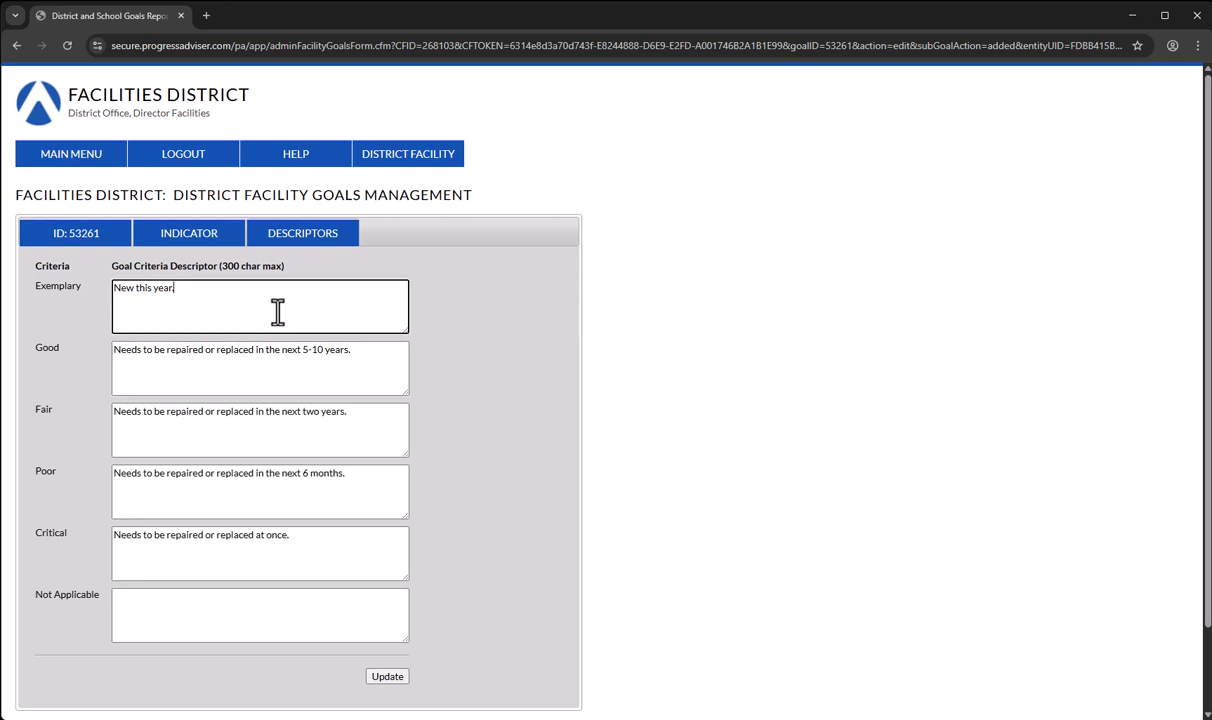